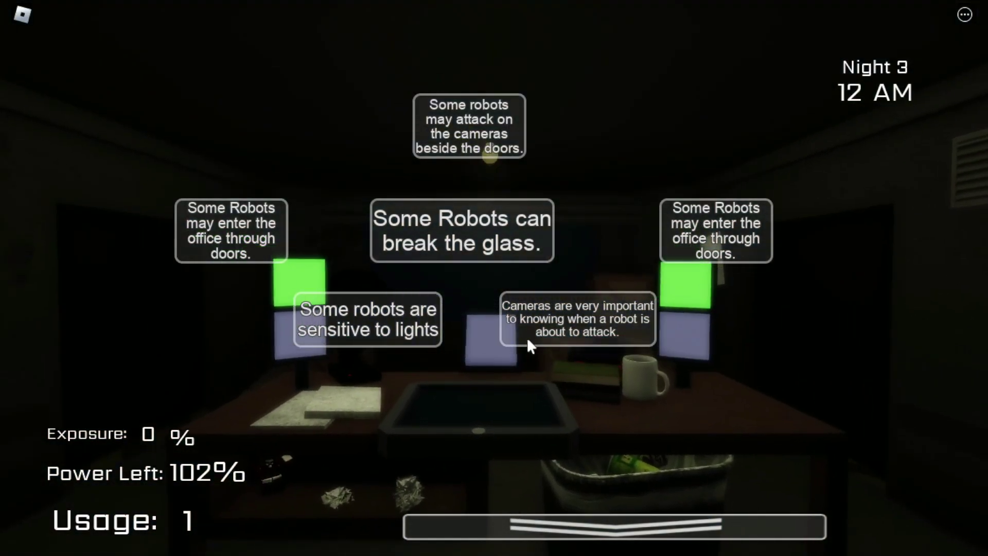
pyautogui.moveTo(615, 527)
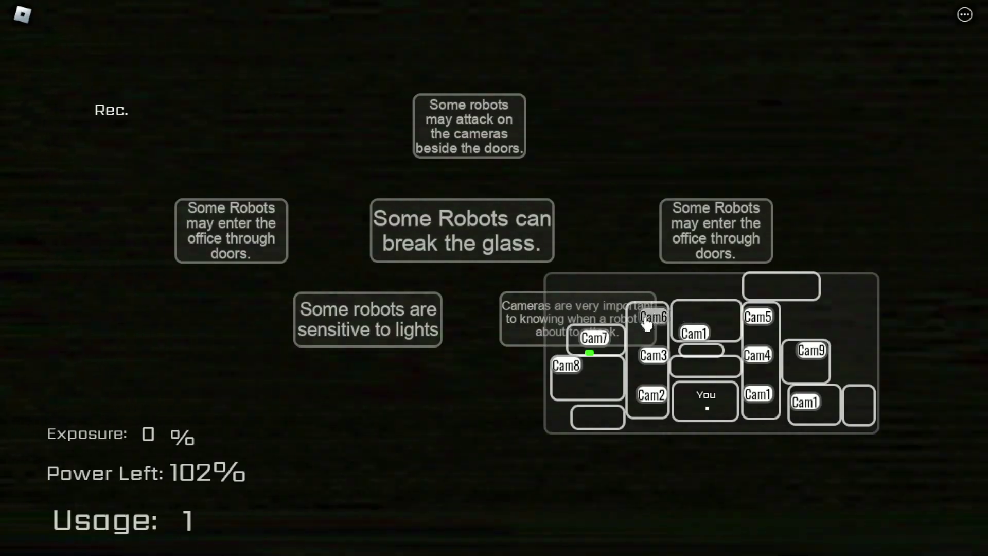
# Step: Check several camera feeds, then go back to the office and light the centre window
pyautogui.click(596, 340)
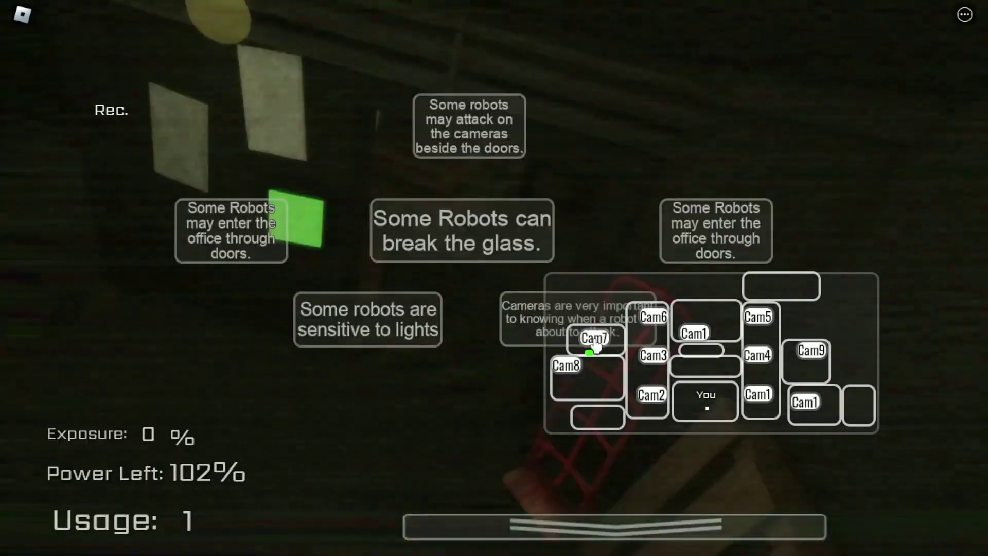
pyautogui.click(758, 355)
pyautogui.click(758, 396)
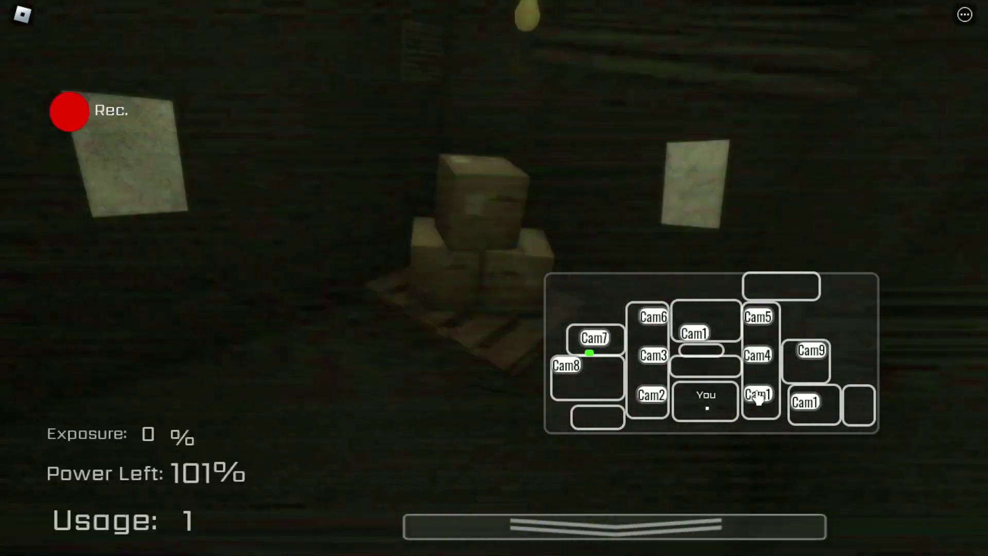
pyautogui.click(587, 352)
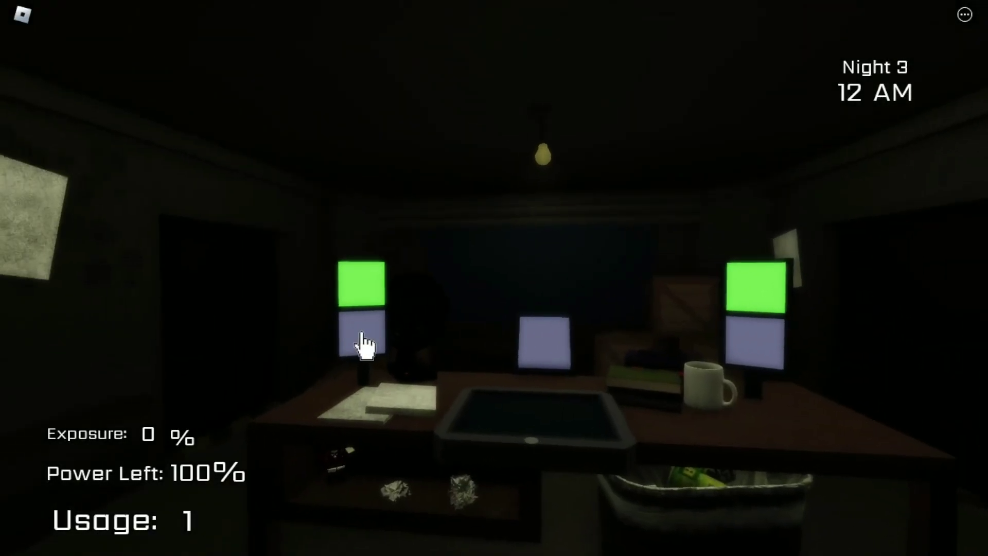
pyautogui.click(498, 343)
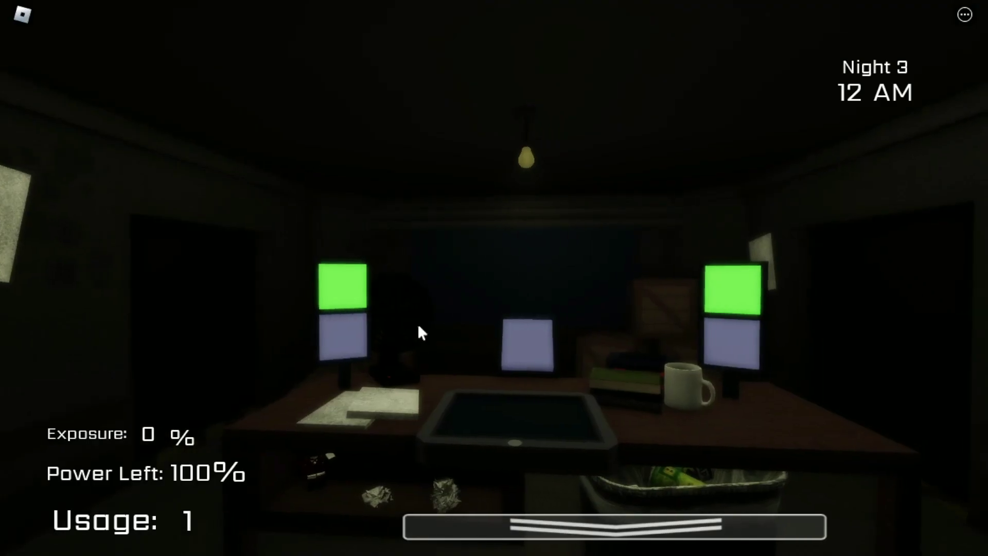
# Step: Reopen the cameras, briefly shut the door and check the other rooms
pyautogui.click(556, 409)
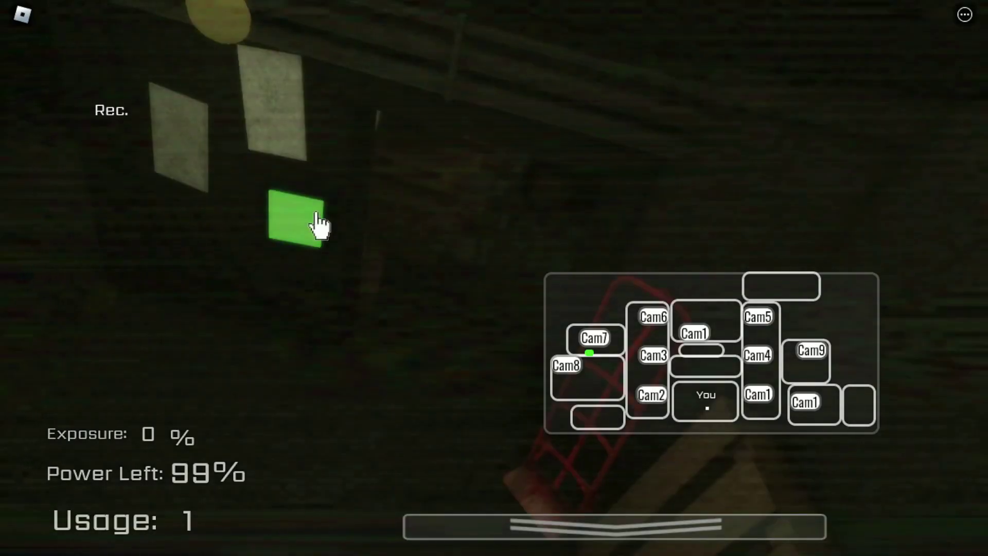
pyautogui.click(319, 228)
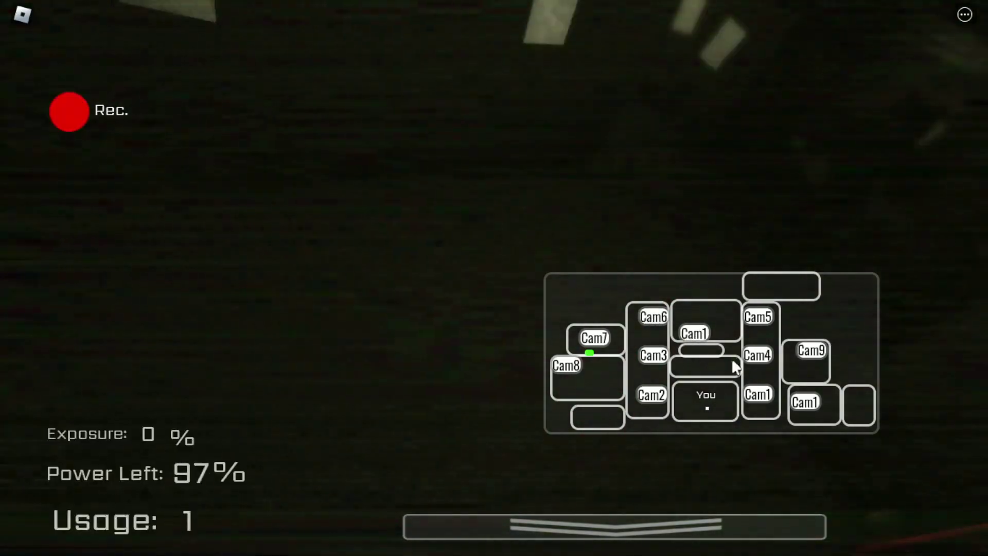
pyautogui.click(752, 361)
pyautogui.click(746, 404)
pyautogui.click(636, 336)
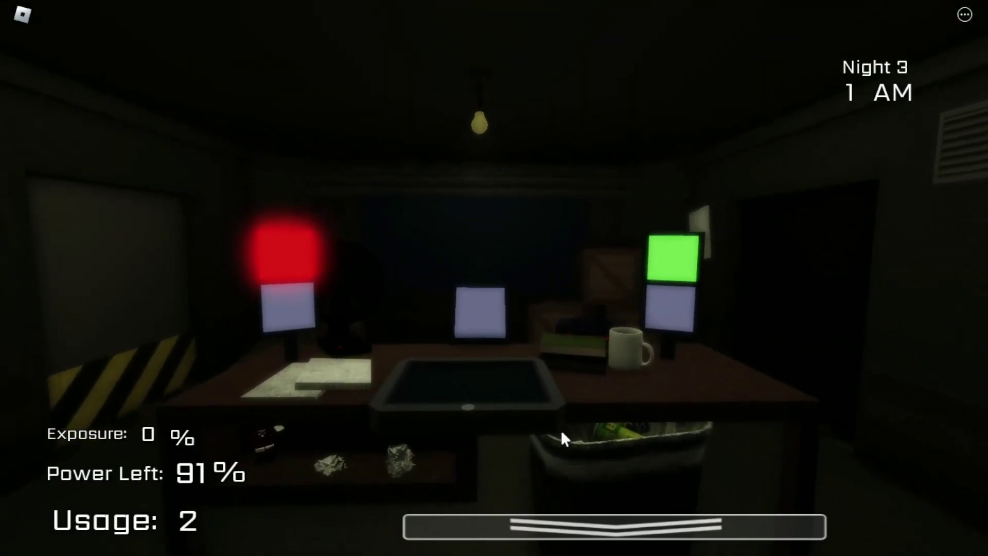
# Step: Check cameras, shut the door again and switch off the right-hand light
pyautogui.click(541, 527)
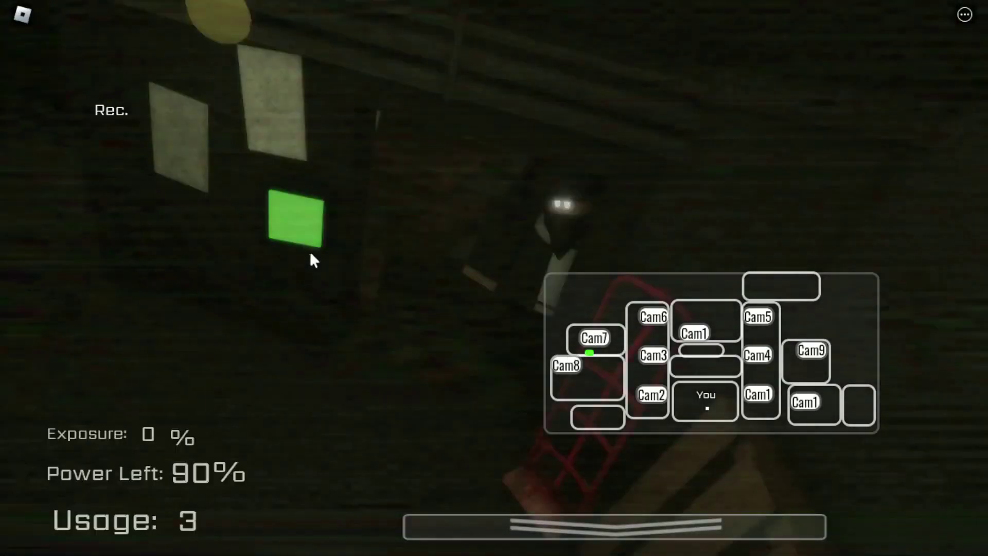
pyautogui.click(310, 252)
pyautogui.click(504, 355)
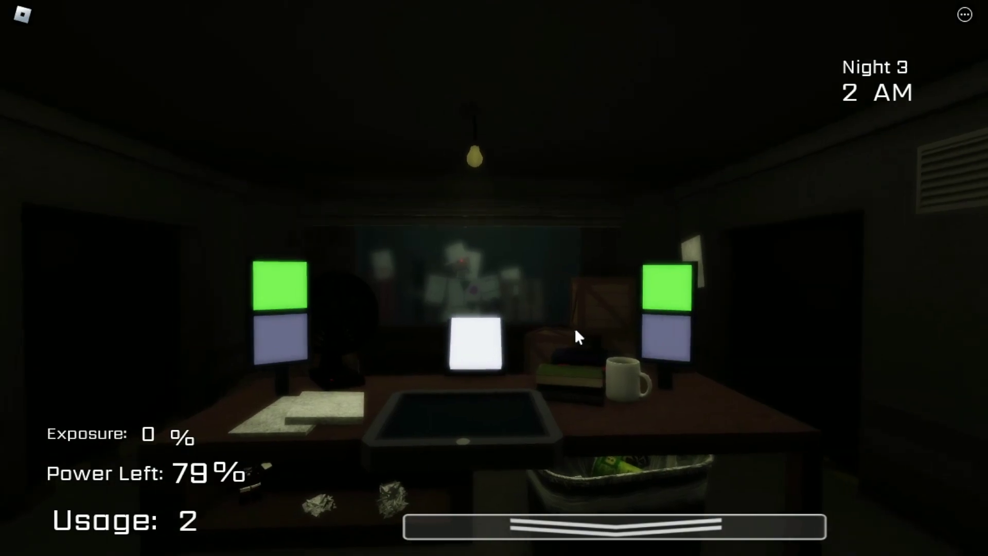
pyautogui.click(369, 347)
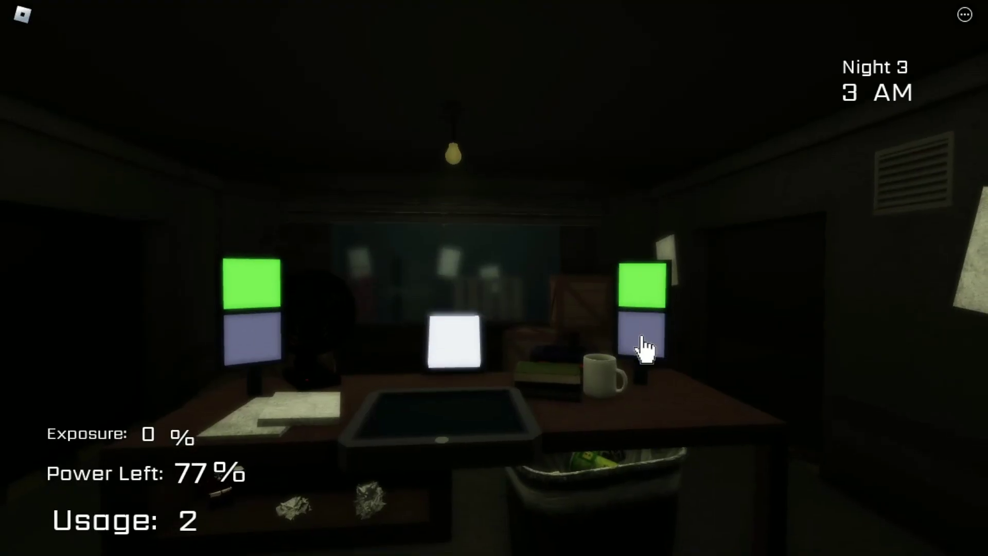
# Step: Shut the right and left doors, flash the left hallway light and light the centre window
pyautogui.click(642, 288)
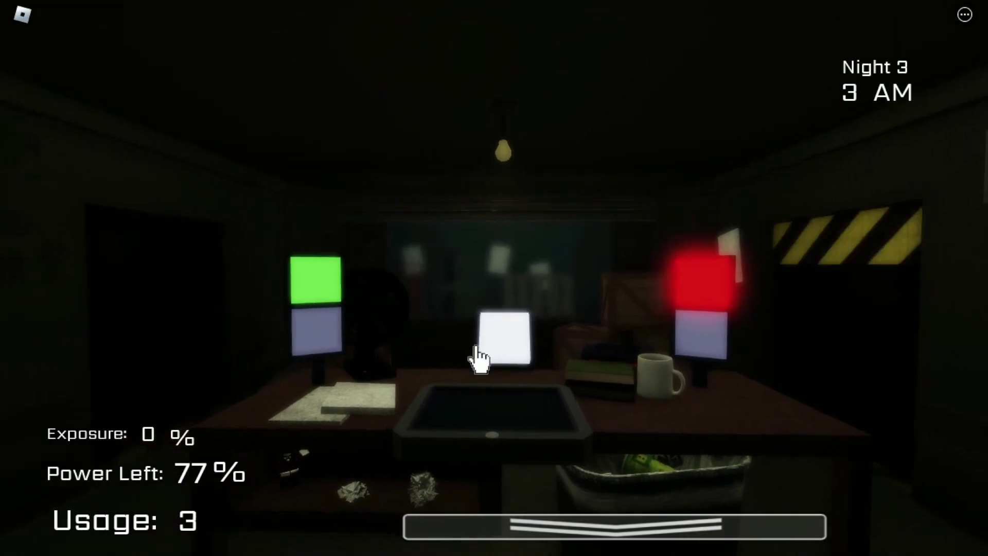
pyautogui.click(366, 342)
pyautogui.click(367, 302)
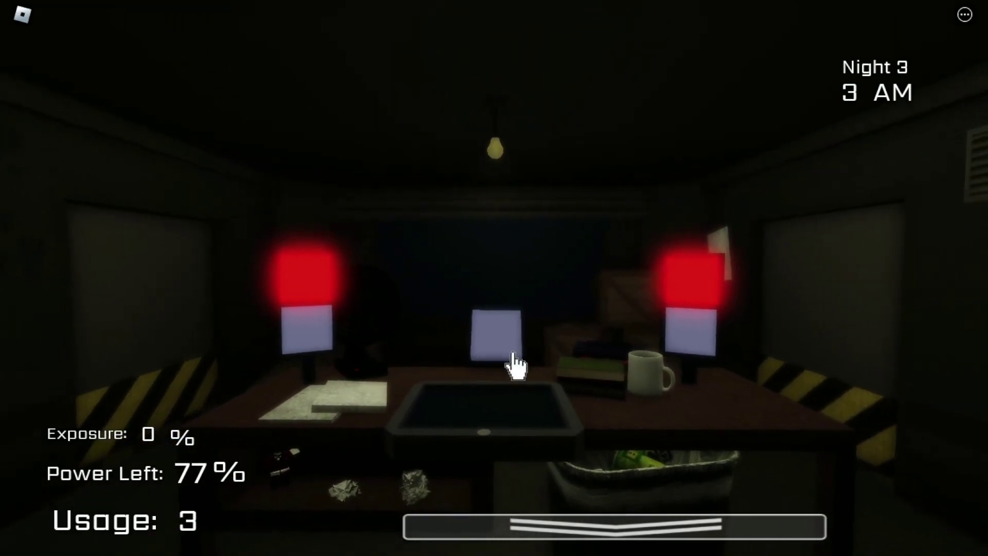
pyautogui.click(511, 360)
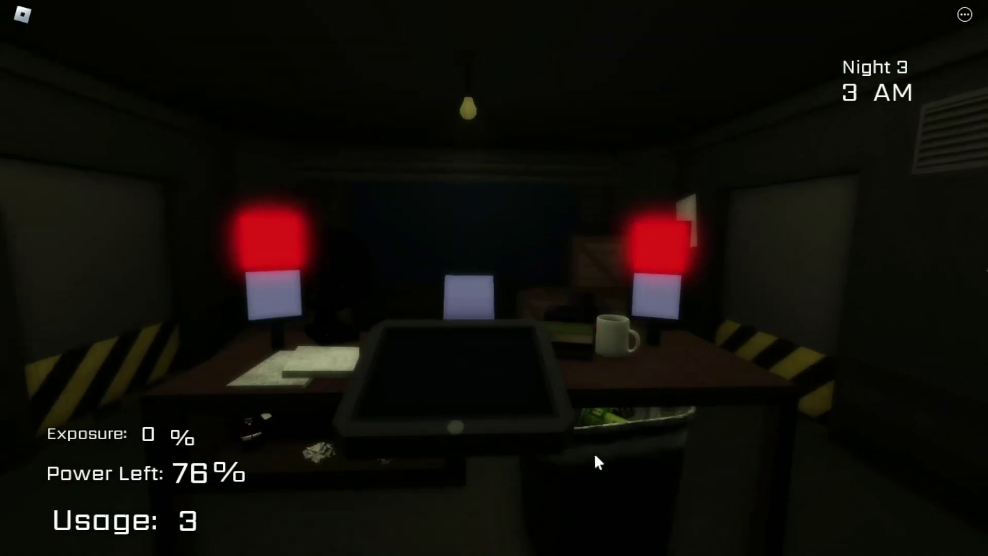
# Step: Check a live camera feed, reopen the left door and look at the cameras again
pyautogui.click(756, 359)
pyautogui.click(653, 359)
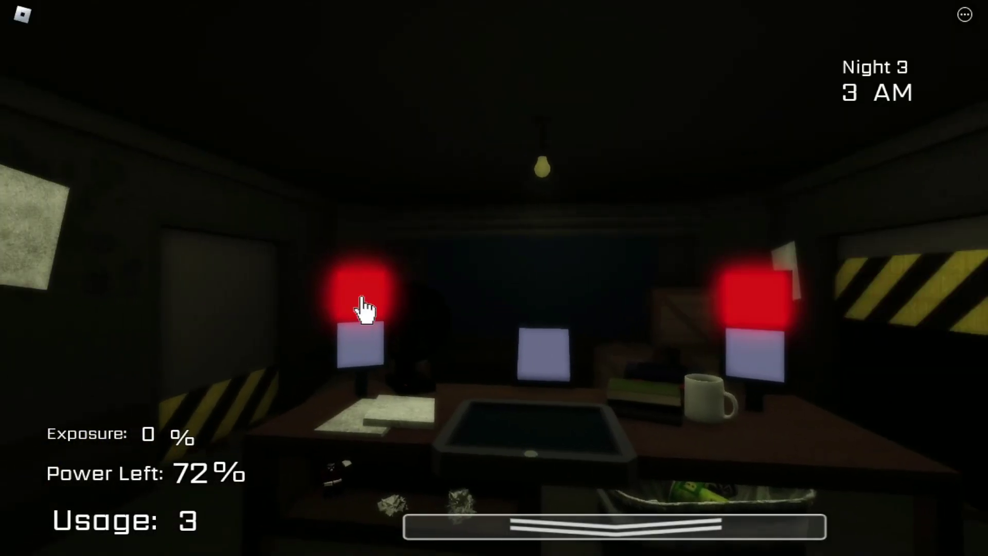
pyautogui.click(375, 310)
pyautogui.click(640, 346)
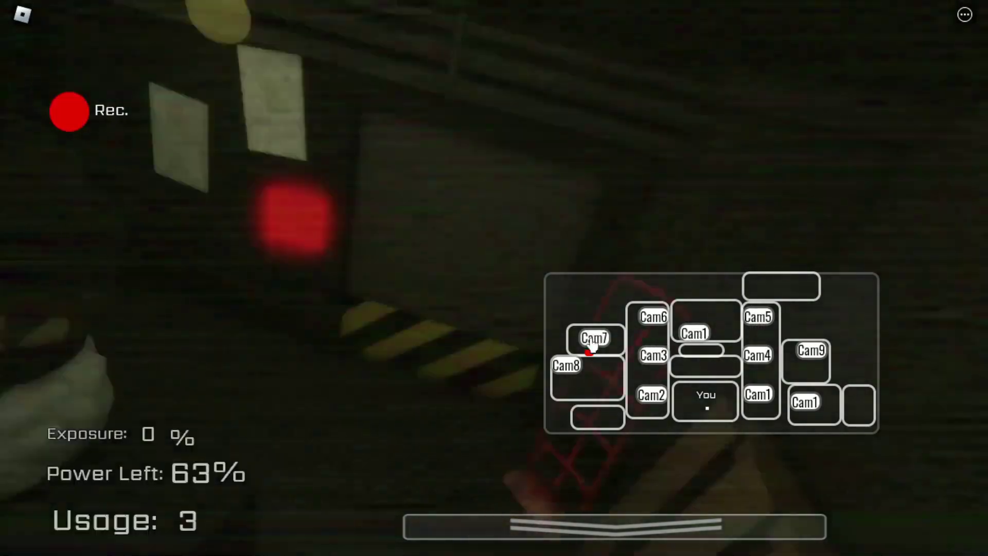
# Step: Flash the right hallway and centre window lights between camera checks, then switch off the left light
pyautogui.click(608, 414)
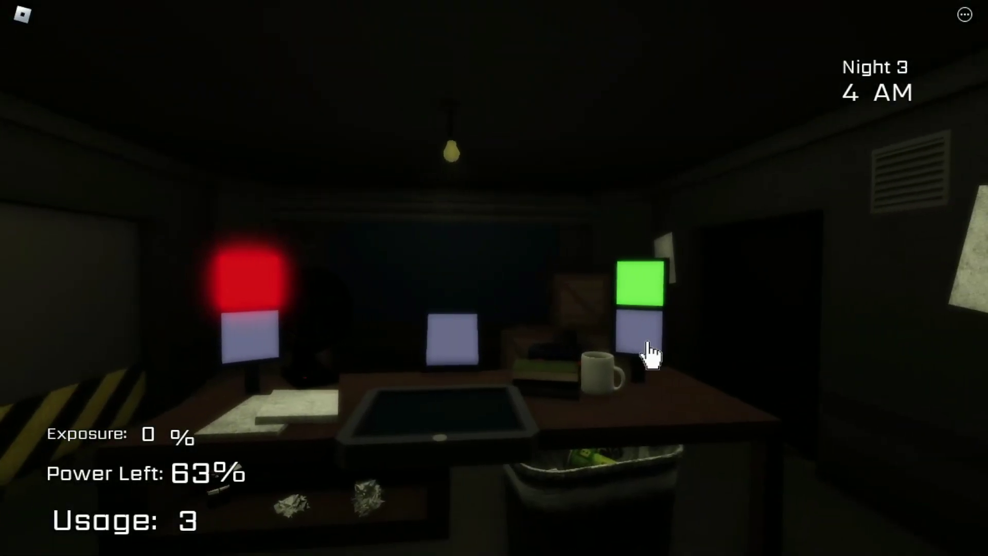
pyautogui.click(651, 349)
pyautogui.click(500, 343)
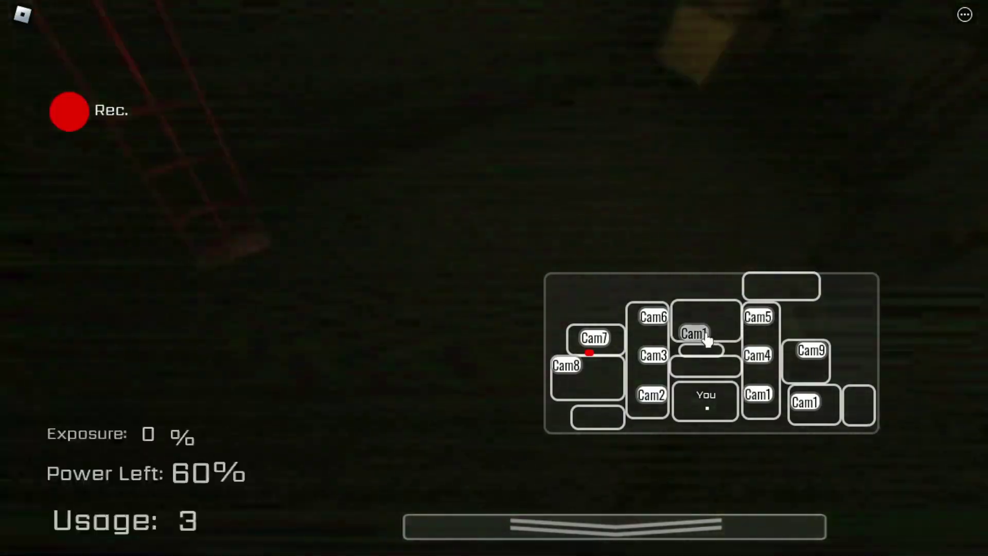
pyautogui.click(707, 340)
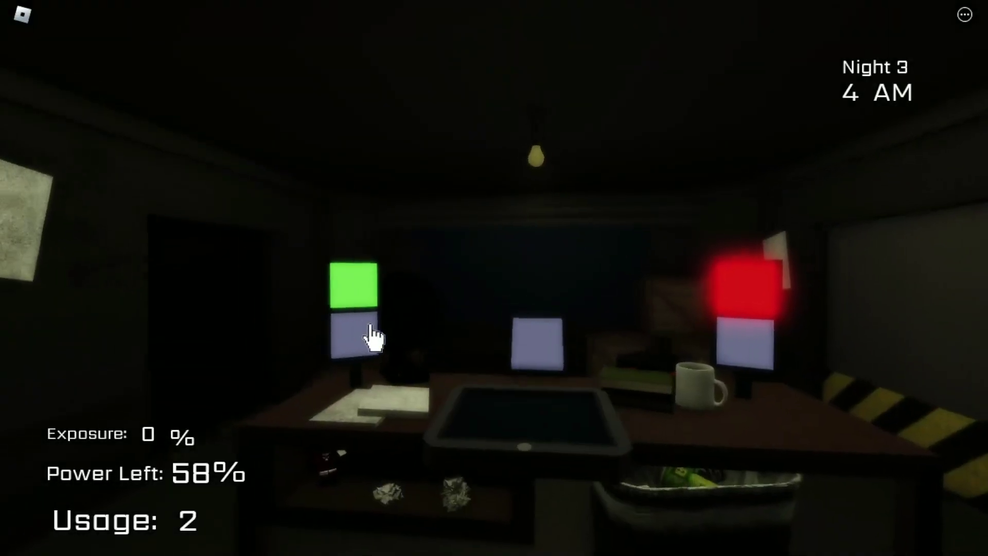
pyautogui.click(500, 348)
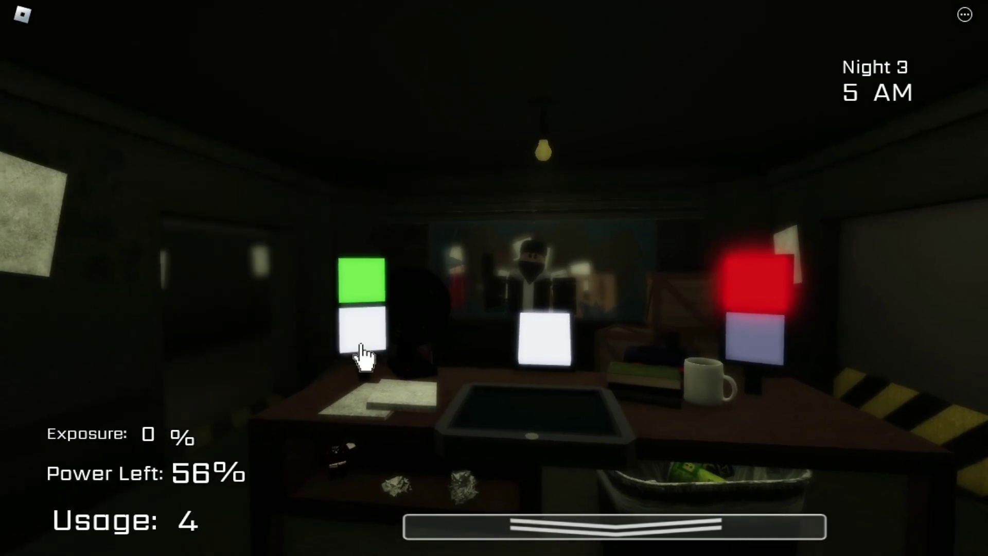
pyautogui.click(362, 352)
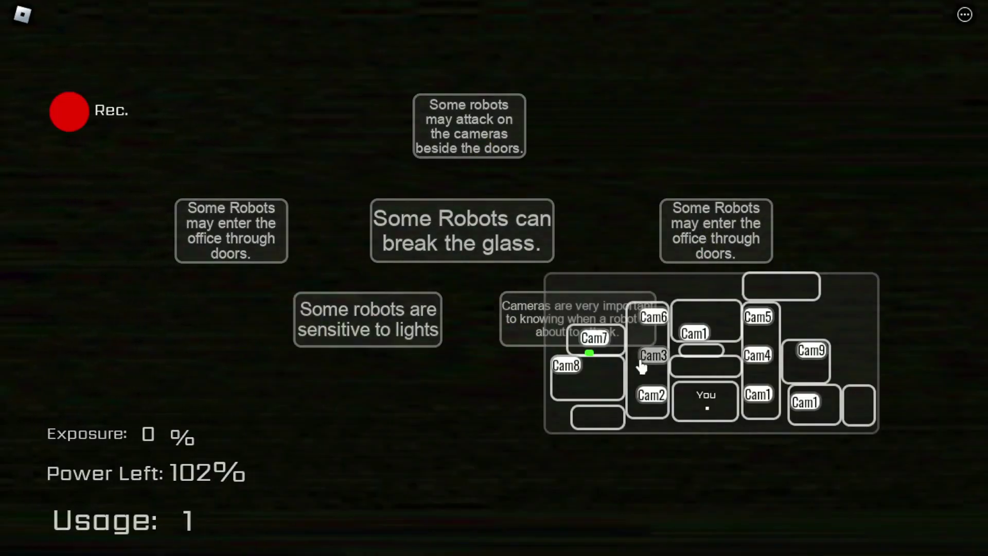
pyautogui.press('c')
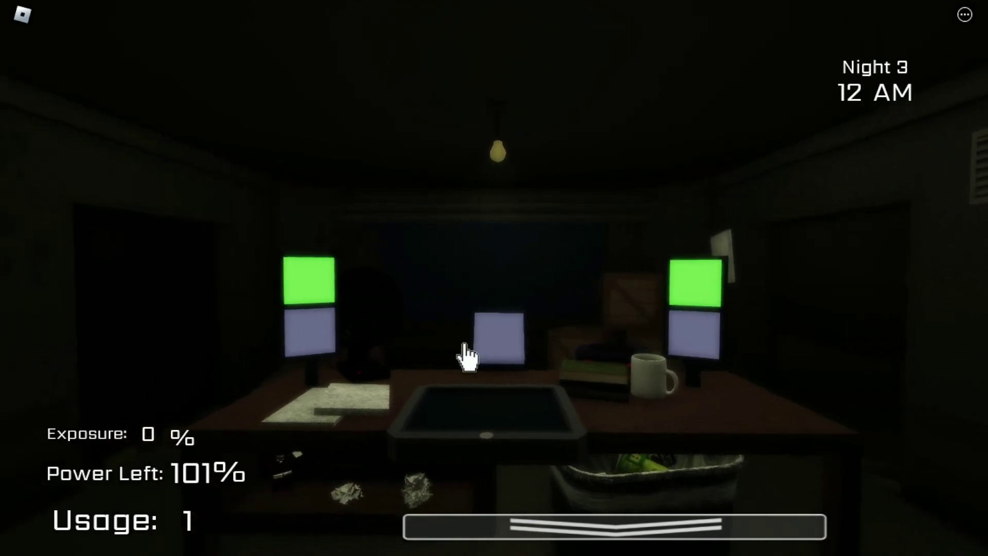
# Step: Cycle through the camera feeds with C to find the robots, including the two-robot room
pyautogui.press('c')
pyautogui.click(756, 340)
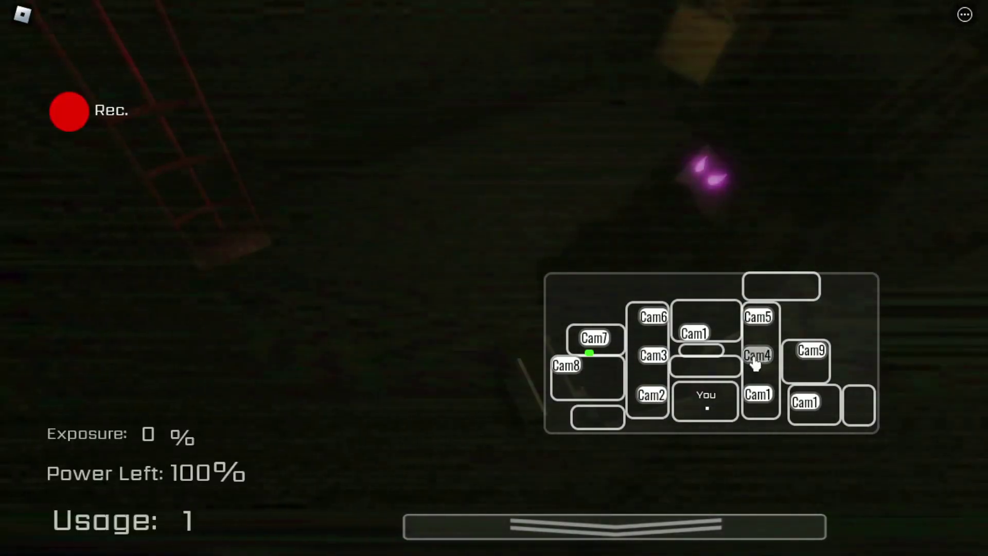
pyautogui.click(593, 340)
pyautogui.click(654, 318)
pyautogui.click(695, 334)
pyautogui.click(758, 318)
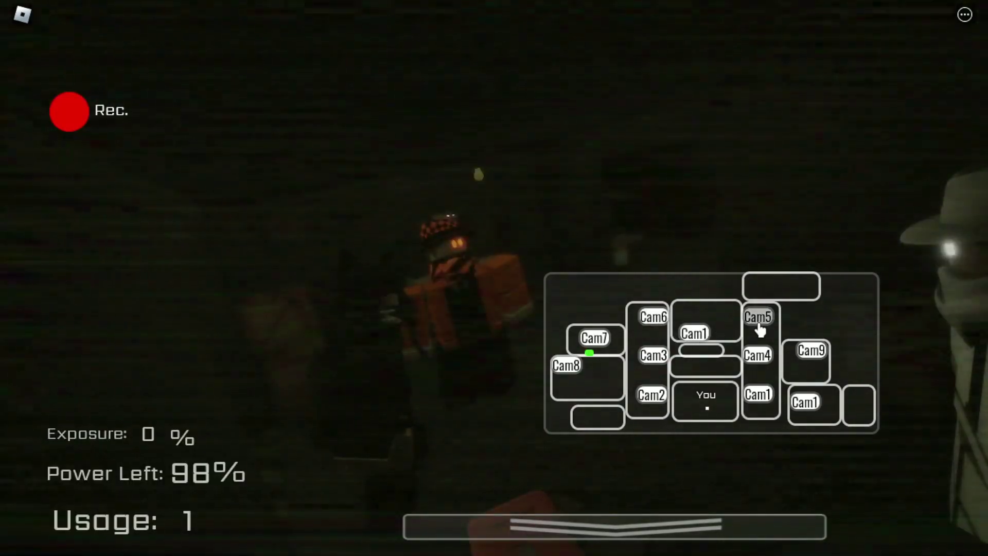
pyautogui.click(757, 355)
pyautogui.click(810, 351)
pyautogui.press('c')
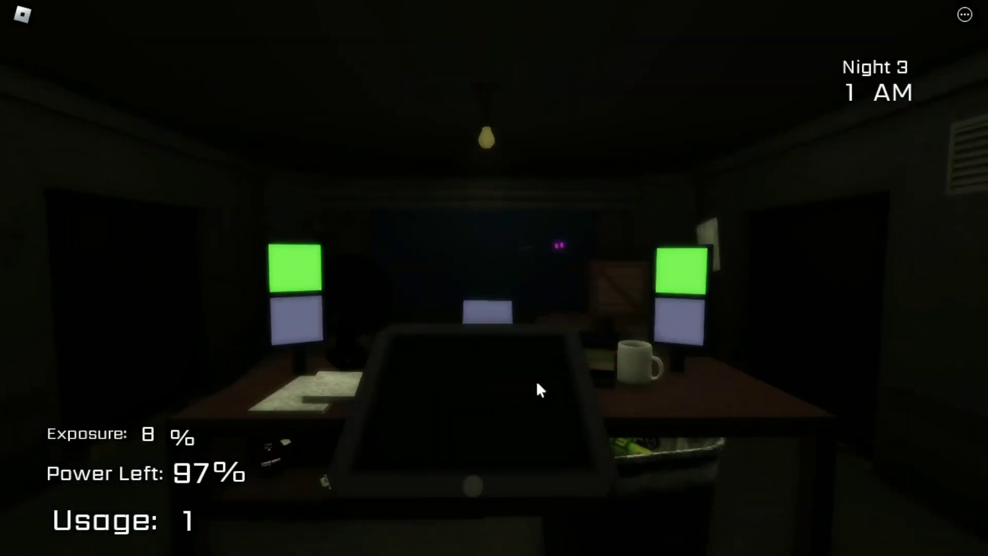
# Step: Flash the centre window light and left hallway light around a quick camera check
pyautogui.click(510, 352)
pyautogui.click(510, 352)
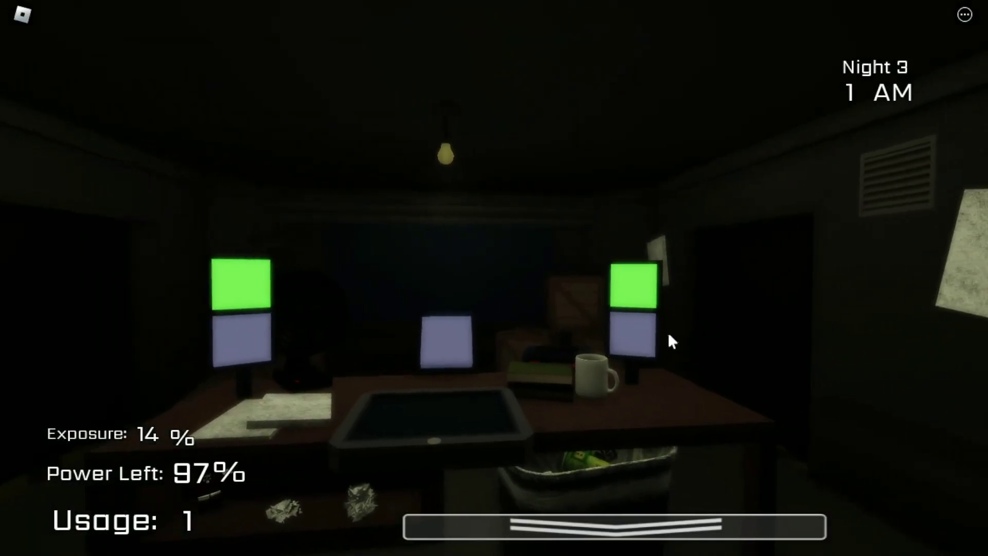
pyautogui.press('c')
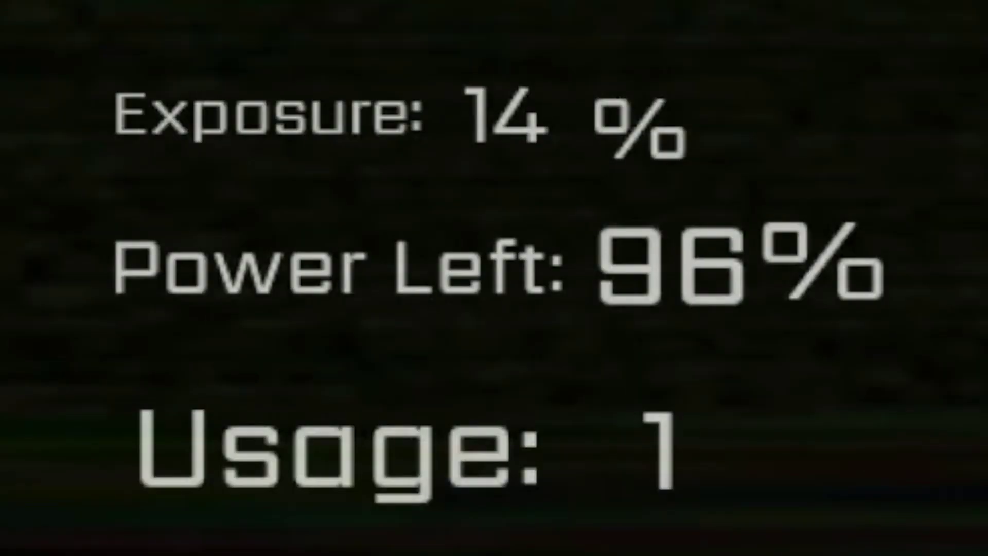
pyautogui.press('c')
pyautogui.click(363, 331)
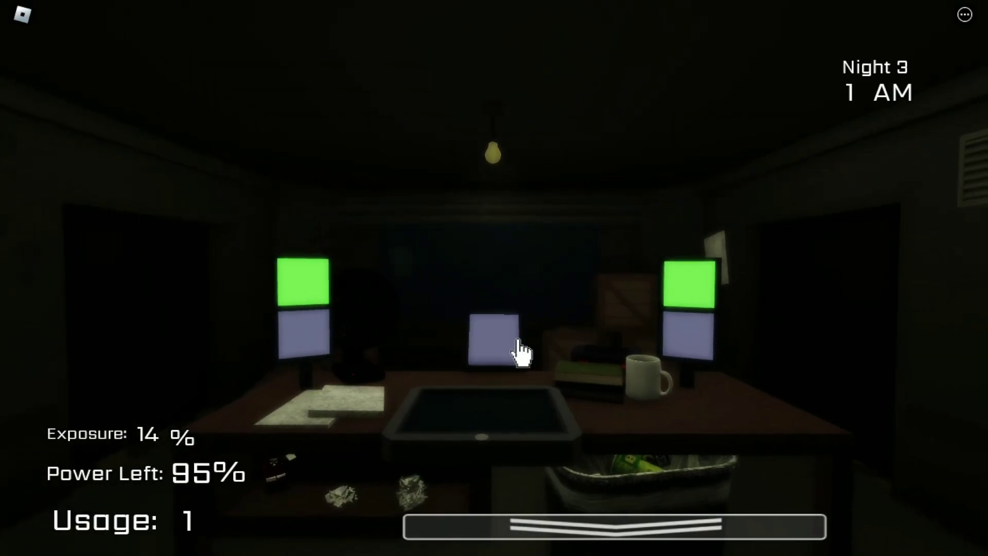
# Step: View the Cam6 feed, then flash the left desk monitor light on and off
pyautogui.press('c')
pyautogui.click(660, 320)
pyautogui.press('c')
pyautogui.click(364, 347)
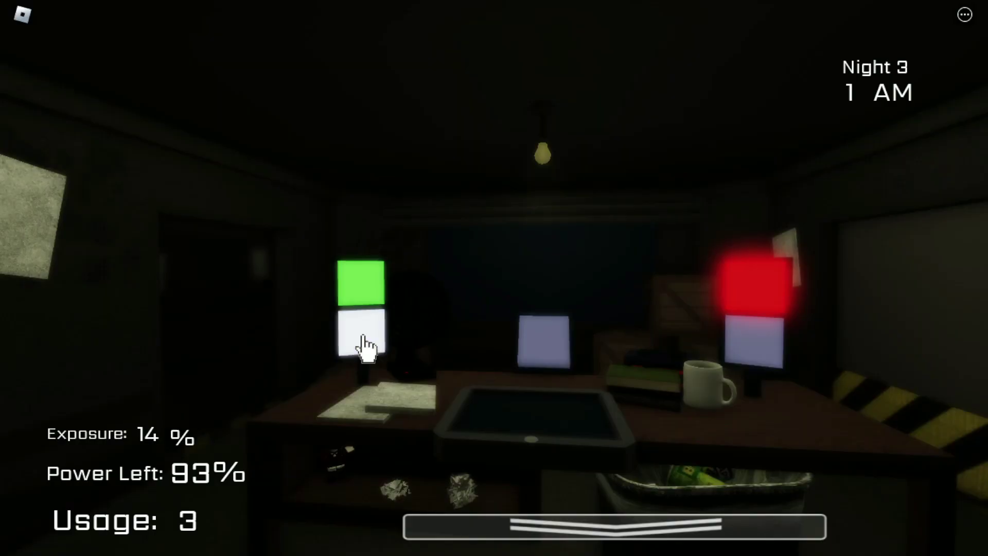
pyautogui.click(364, 347)
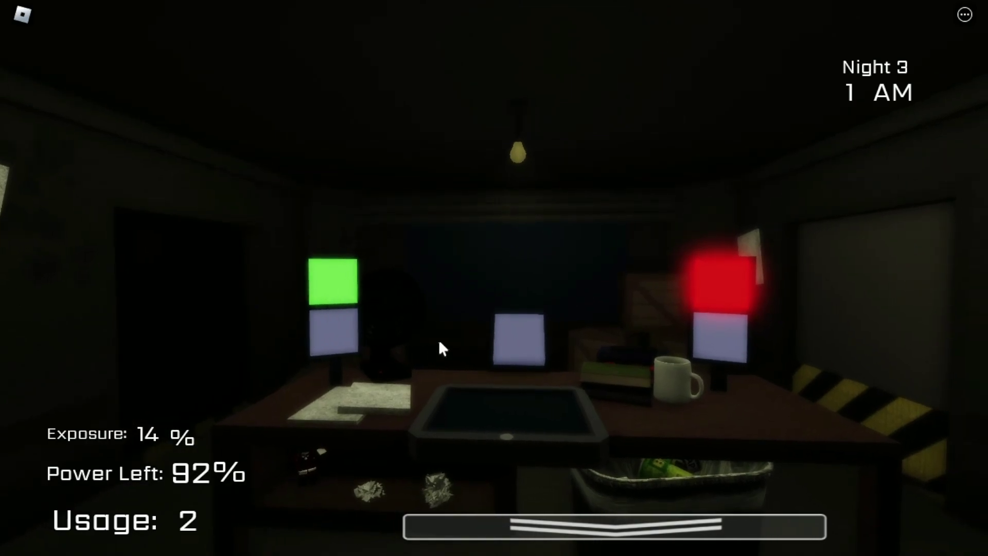
# Step: Reopen the cameras and check several rooms, finishing on Cam6
pyautogui.press('c')
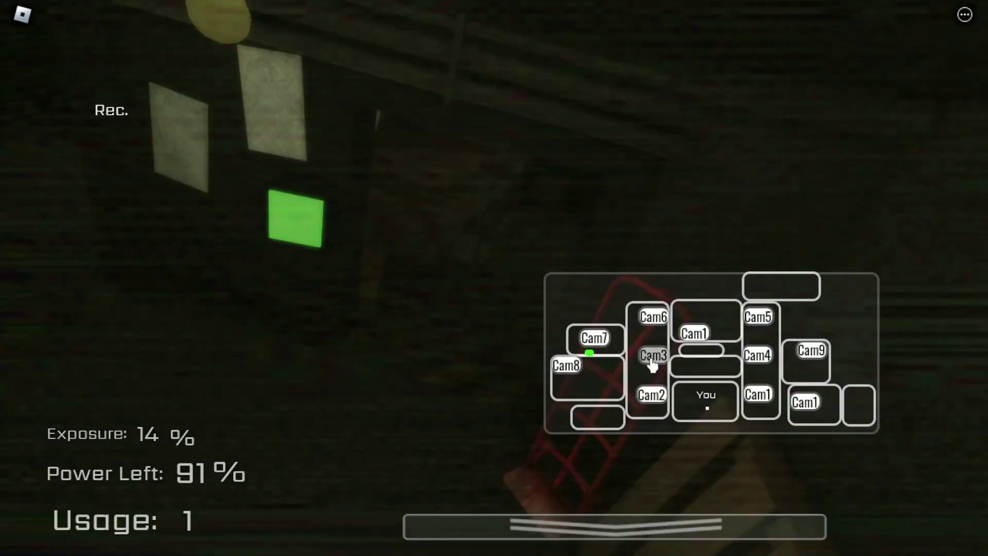
pyautogui.click(652, 362)
pyautogui.click(756, 362)
pyautogui.click(758, 317)
pyautogui.click(660, 321)
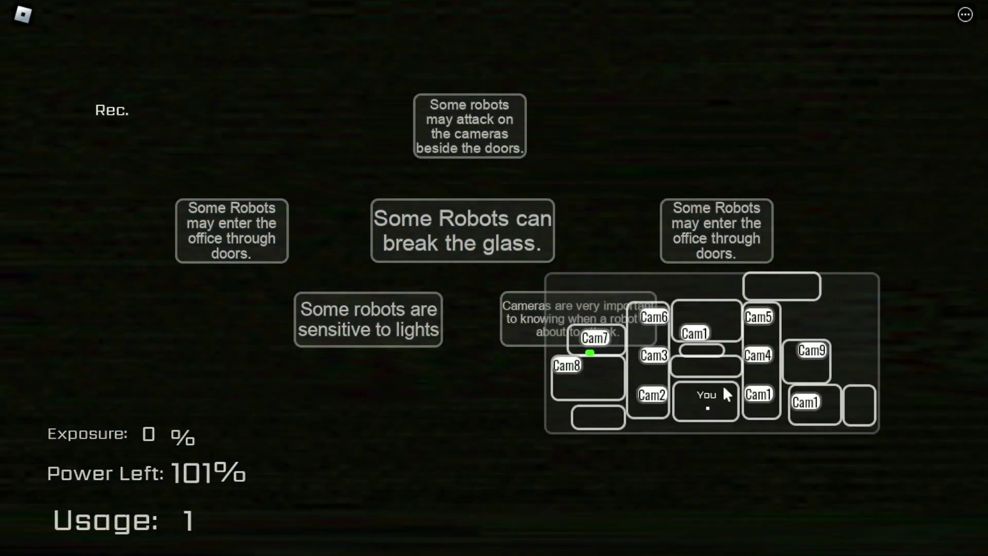
# Step: Cycle through the room camera feeds, then close them with Space
pyautogui.click(760, 395)
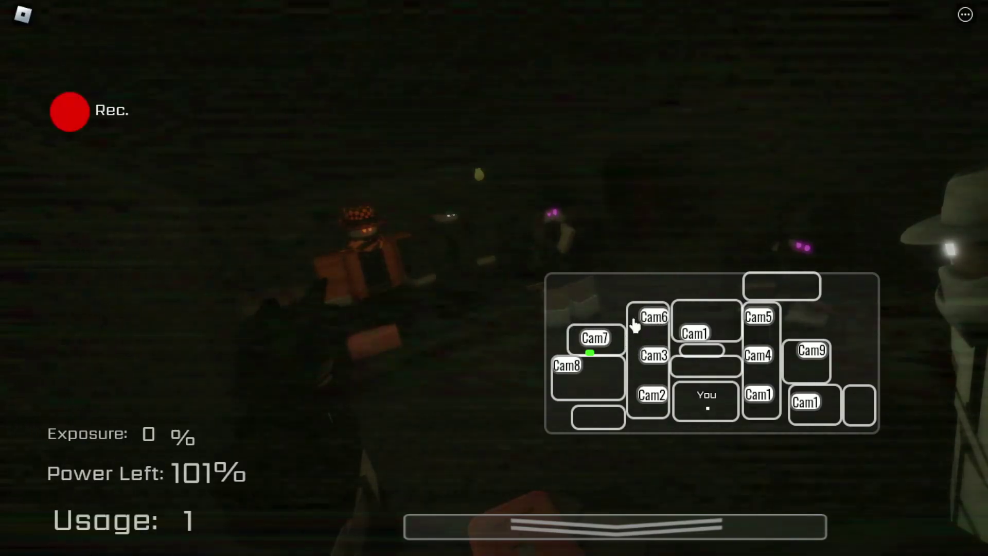
pyautogui.click(654, 361)
pyautogui.click(695, 337)
pyautogui.click(757, 316)
pyautogui.click(758, 398)
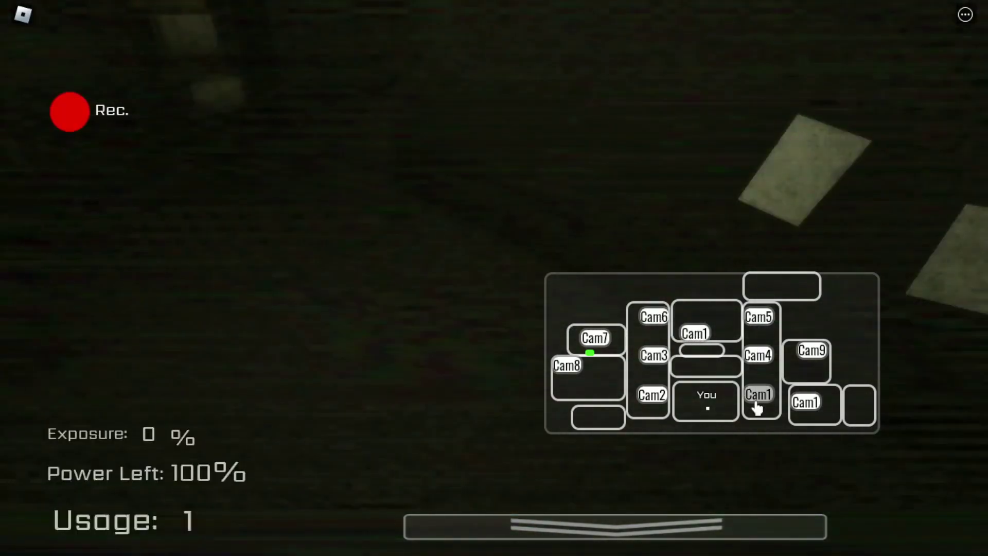
pyautogui.click(606, 344)
pyautogui.click(576, 369)
pyautogui.press('space')
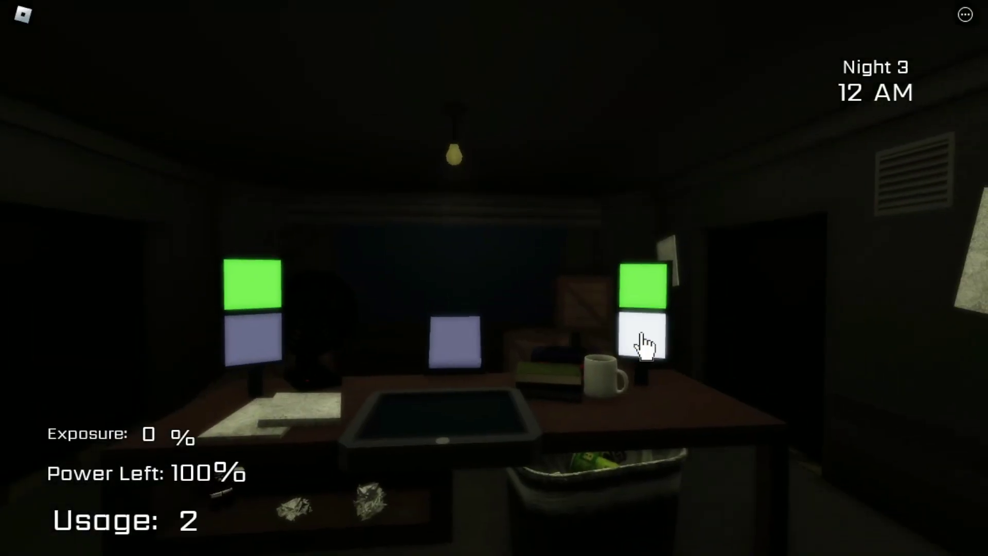
# Step: Toggle the middle and left desk monitor lights, ending with the middle one lit
pyautogui.click(499, 342)
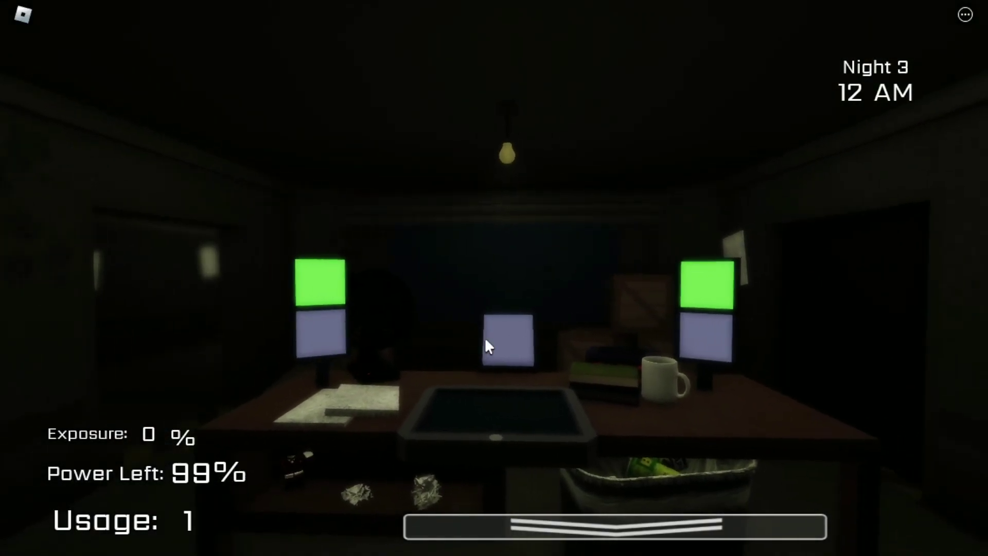
pyautogui.click(503, 342)
pyautogui.click(507, 349)
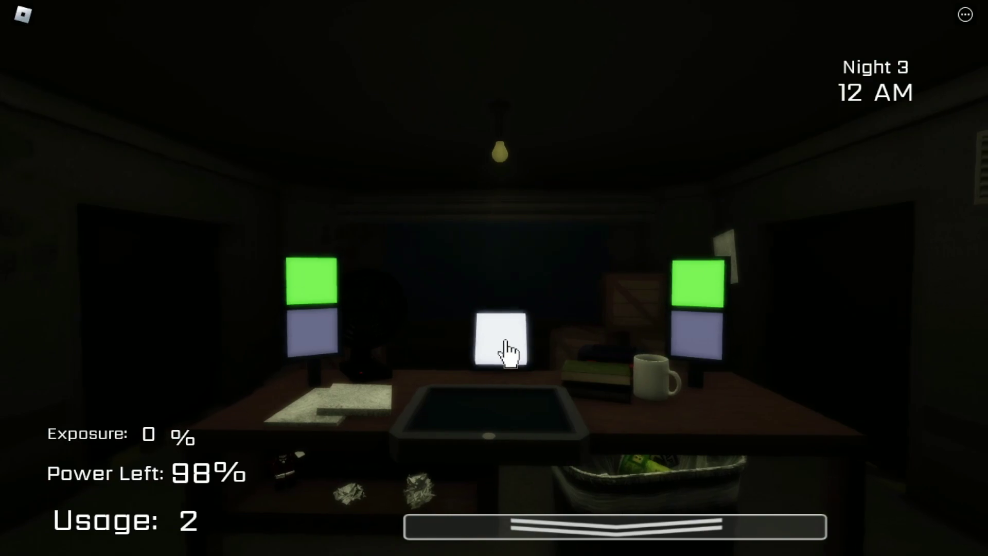
pyautogui.click(348, 343)
pyautogui.click(509, 351)
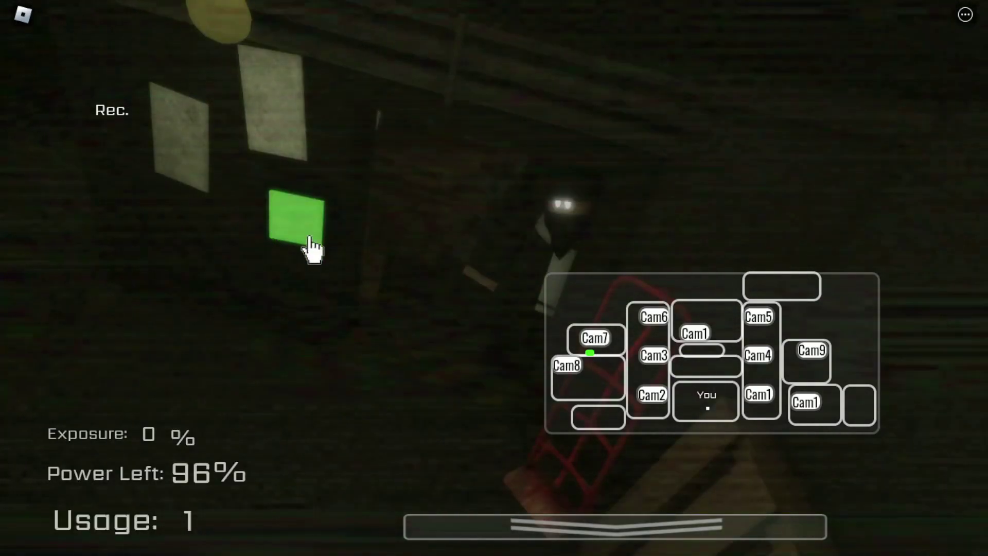
# Step: Flip through the camera feeds including Cam4, then return to the office
pyautogui.click(312, 249)
pyautogui.click(655, 320)
pyautogui.click(757, 317)
pyautogui.click(758, 357)
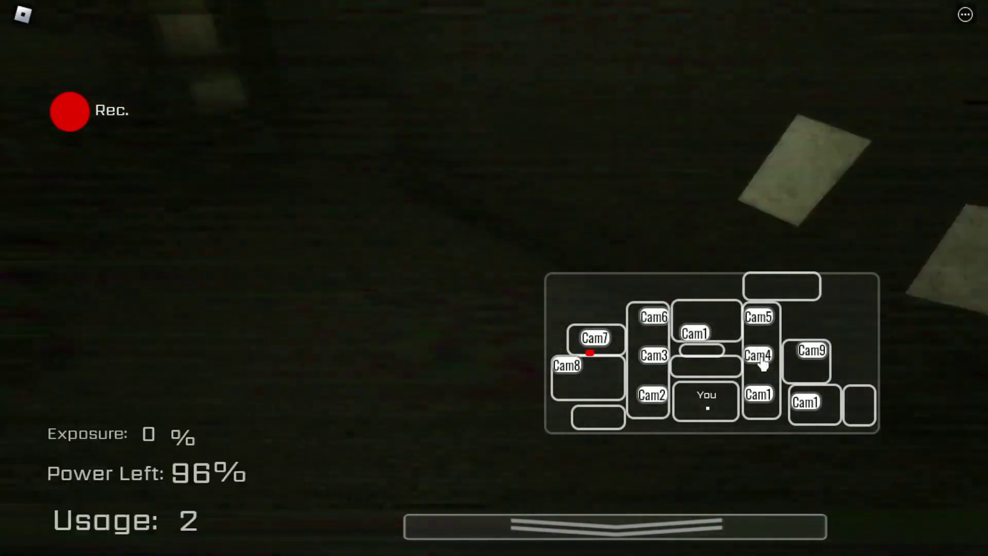
pyautogui.click(719, 332)
pyautogui.click(654, 321)
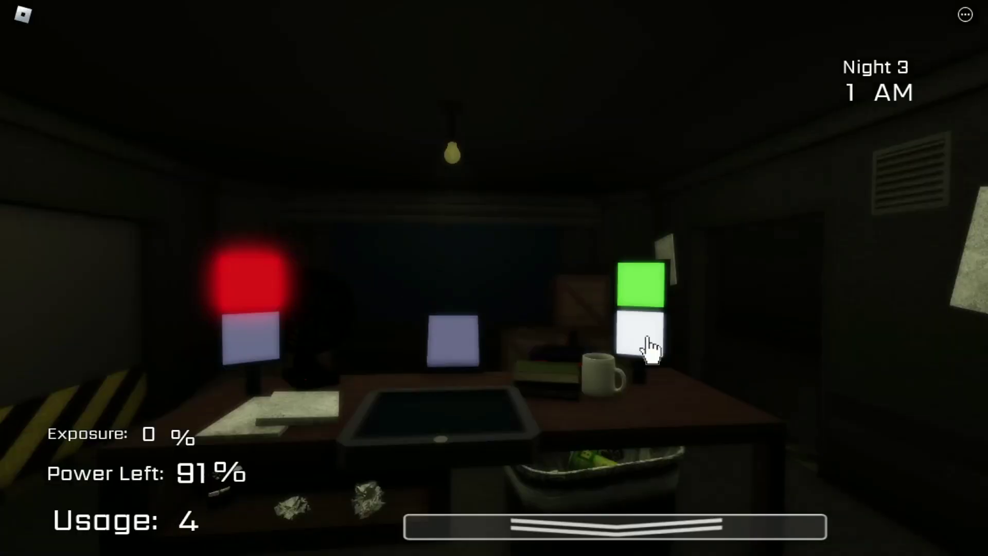
pyautogui.click(646, 344)
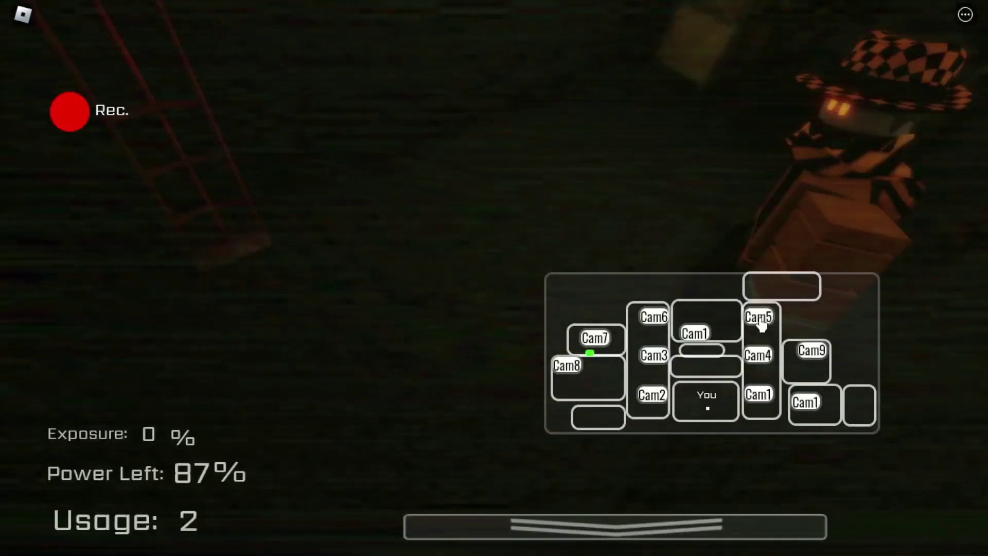
# Step: Search the cameras for the checkered-hat robot, check Cam2, then return to the office
pyautogui.click(693, 336)
pyautogui.click(577, 366)
pyautogui.click(646, 320)
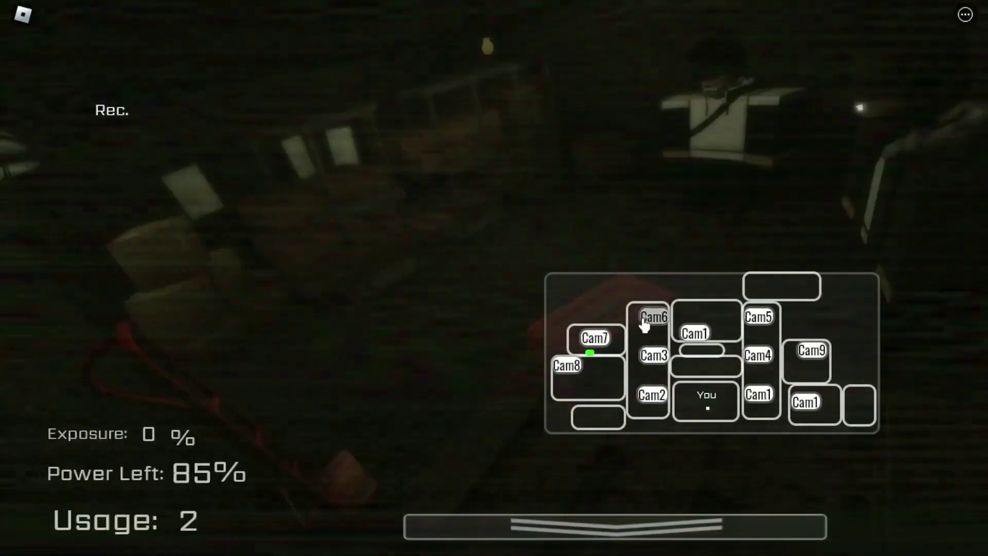
pyautogui.click(649, 357)
pyautogui.click(768, 407)
pyautogui.click(591, 378)
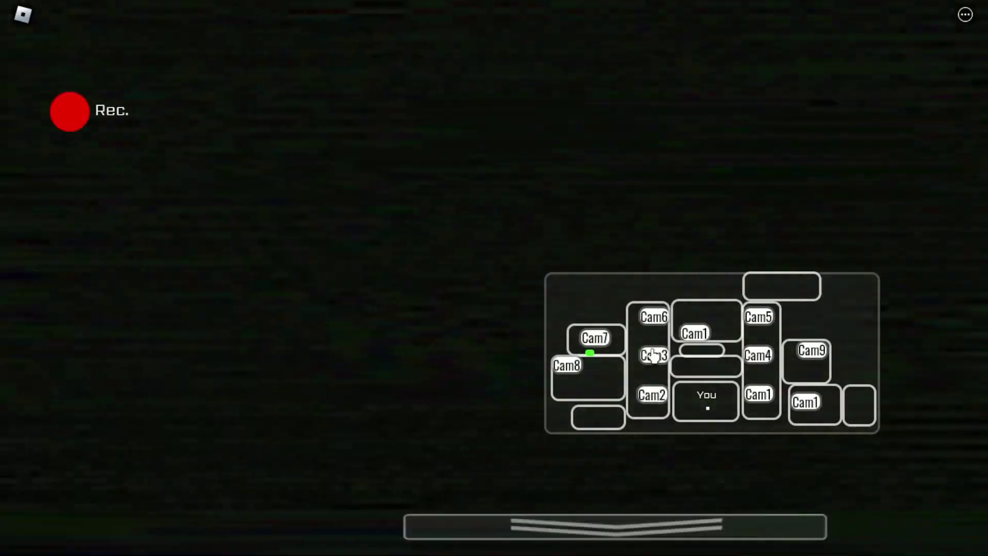
pyautogui.click(652, 355)
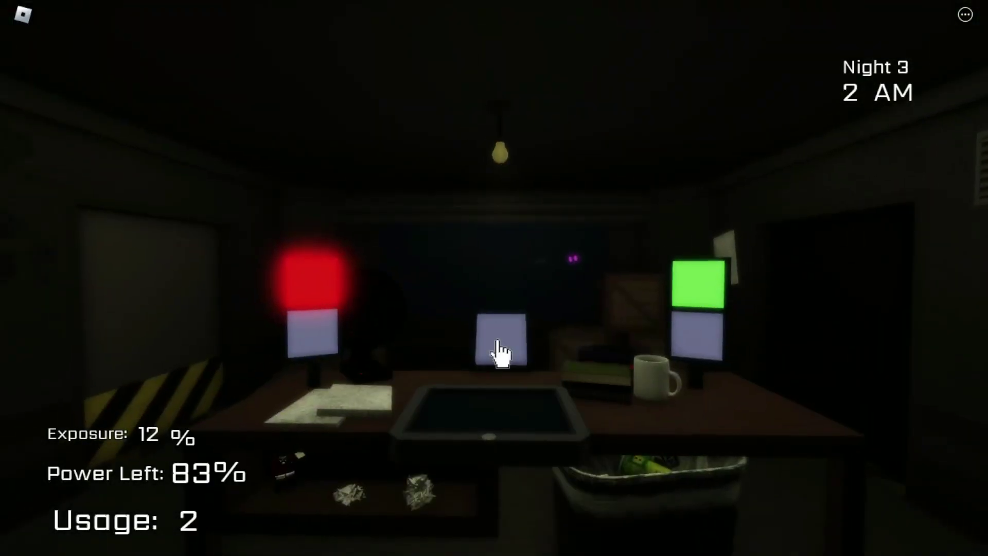
# Step: Switch off the centre light, then briefly light the right side and left doorway
pyautogui.click(501, 352)
pyautogui.click(639, 347)
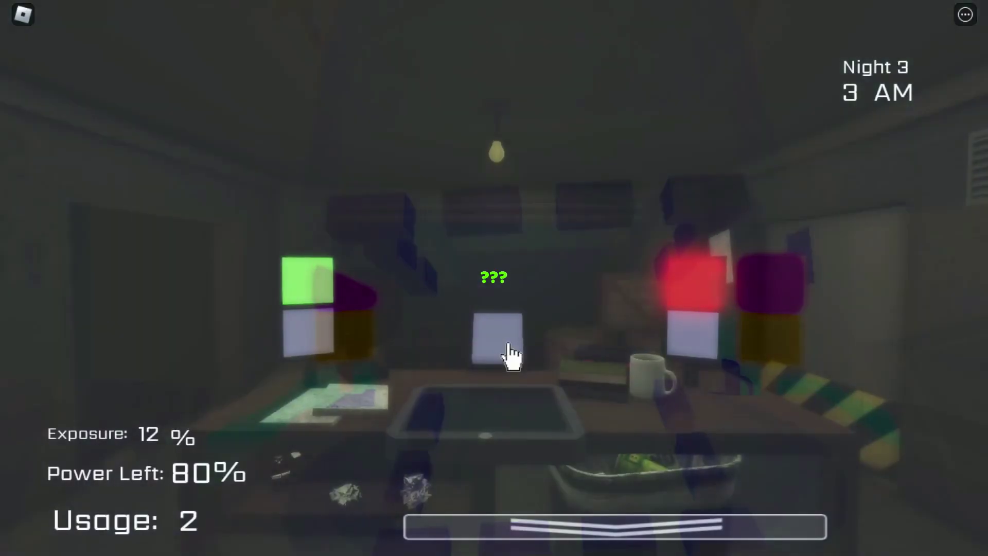
pyautogui.click(510, 353)
pyautogui.click(352, 354)
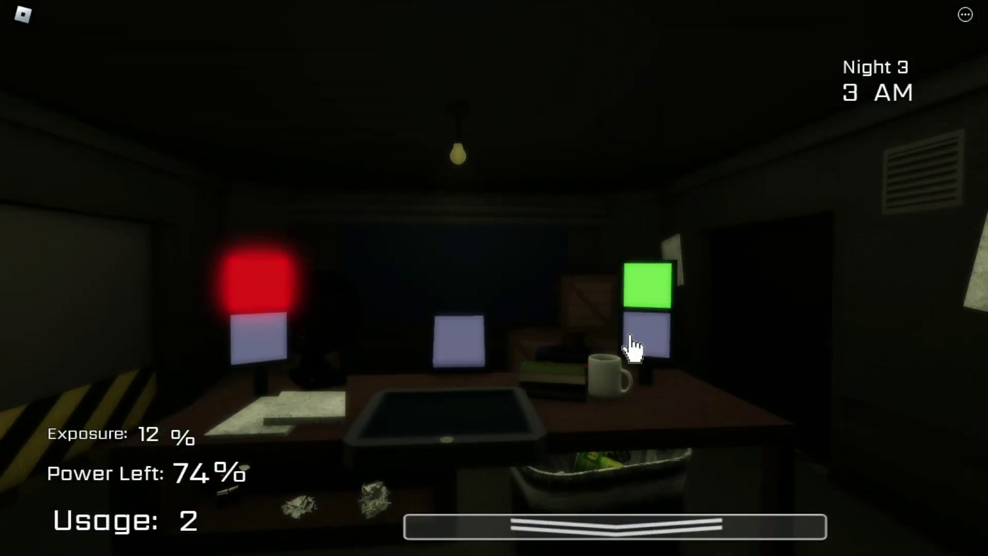
# Step: Light the centre, take a quick camera look, then light the left, centre and right monitors
pyautogui.click(483, 341)
pyautogui.press('space')
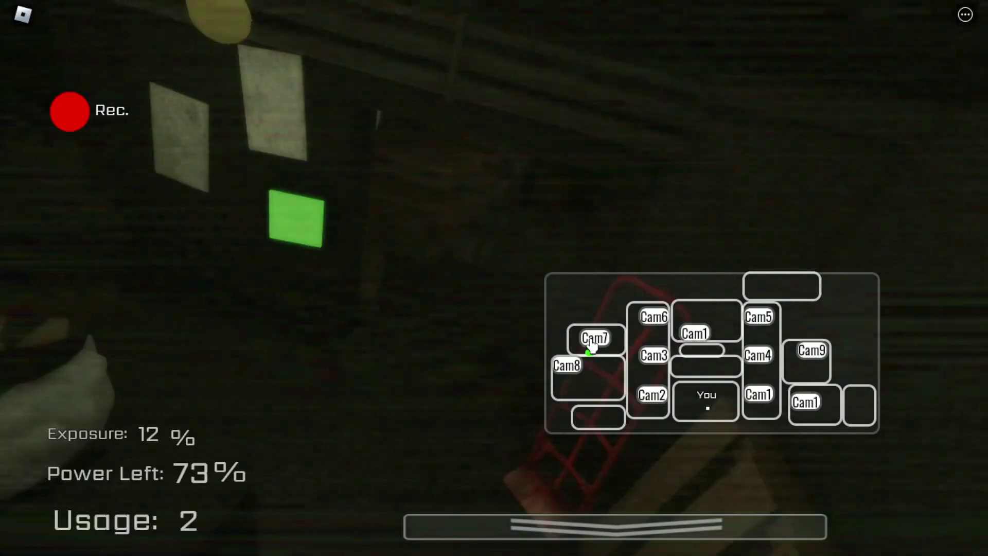
pyautogui.press('space')
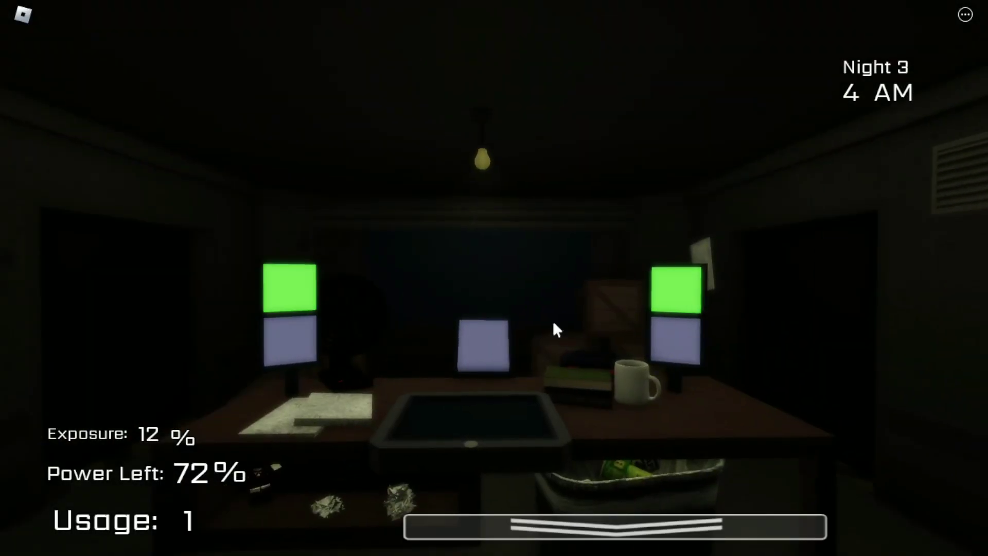
pyautogui.click(349, 352)
pyautogui.click(496, 340)
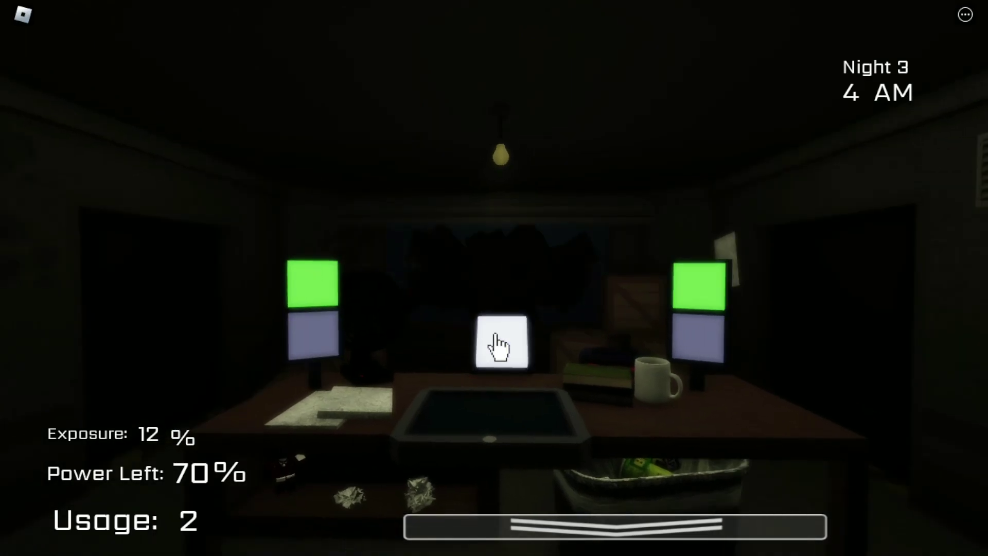
pyautogui.click(641, 340)
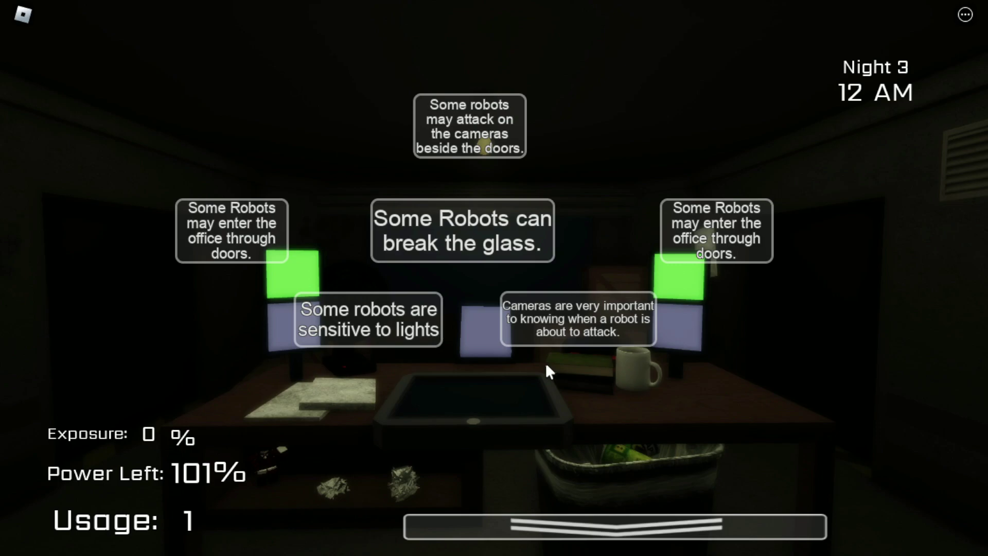
# Step: Flash the centre monitor light, close and reopen both doors, and turn off the left light
pyautogui.click(498, 335)
pyautogui.click(498, 335)
pyautogui.click(653, 308)
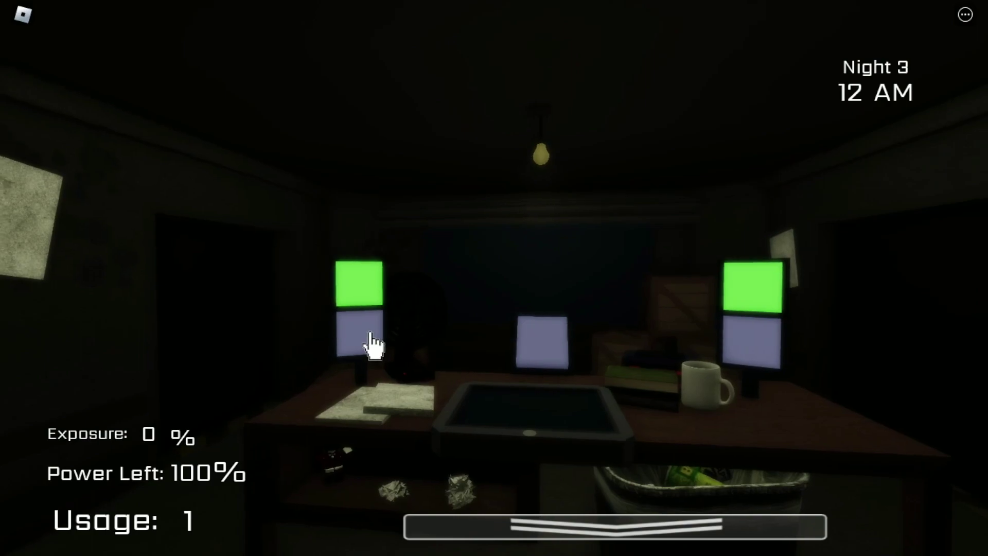
pyautogui.click(371, 343)
pyautogui.click(364, 305)
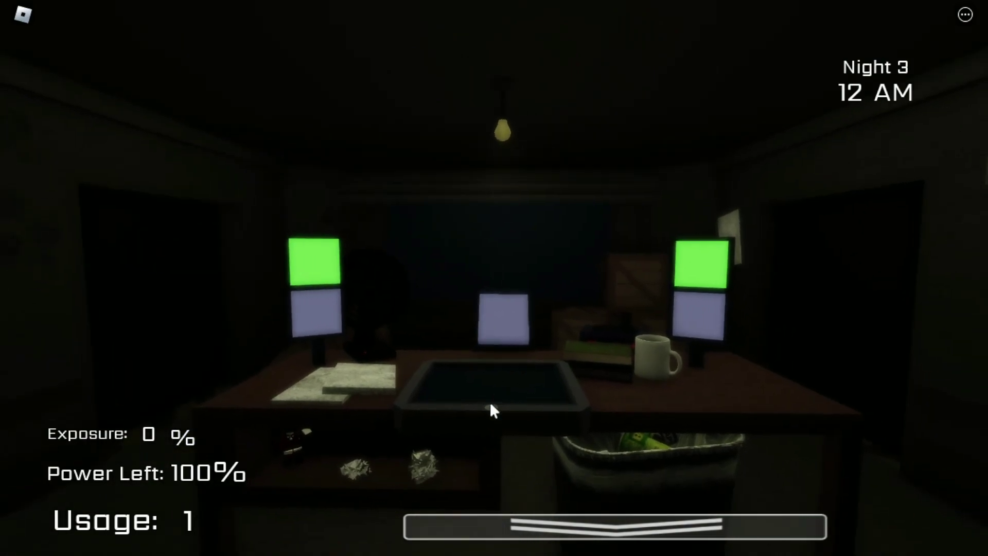
# Step: Take a quick camera check, then briefly light the middle and left monitors
pyautogui.click(491, 403)
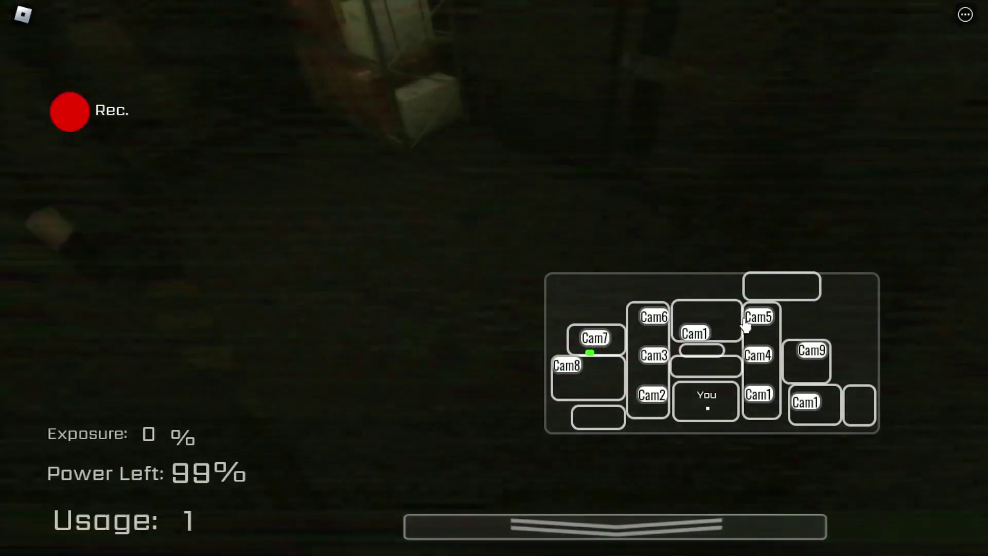
pyautogui.press('space')
pyautogui.click(490, 342)
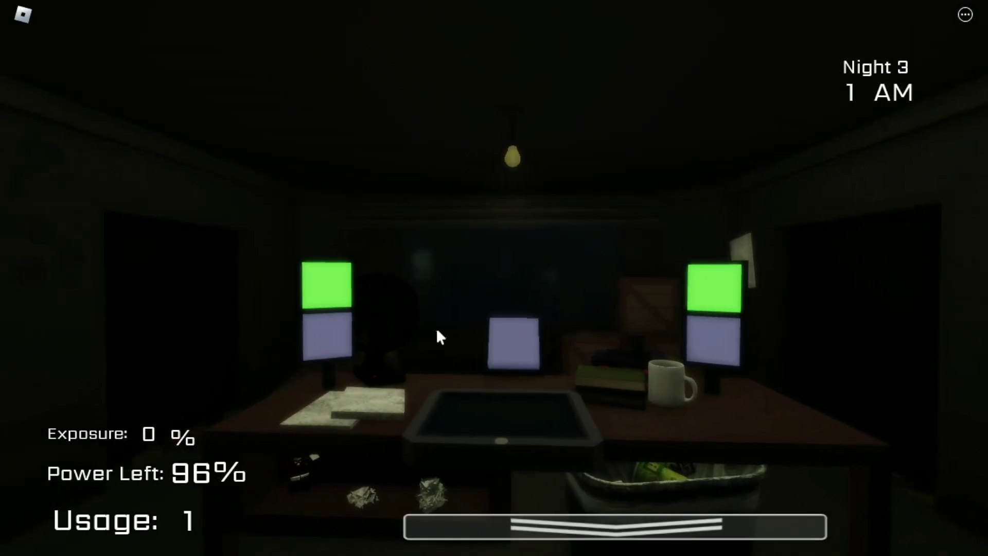
pyautogui.click(347, 332)
pyautogui.click(496, 342)
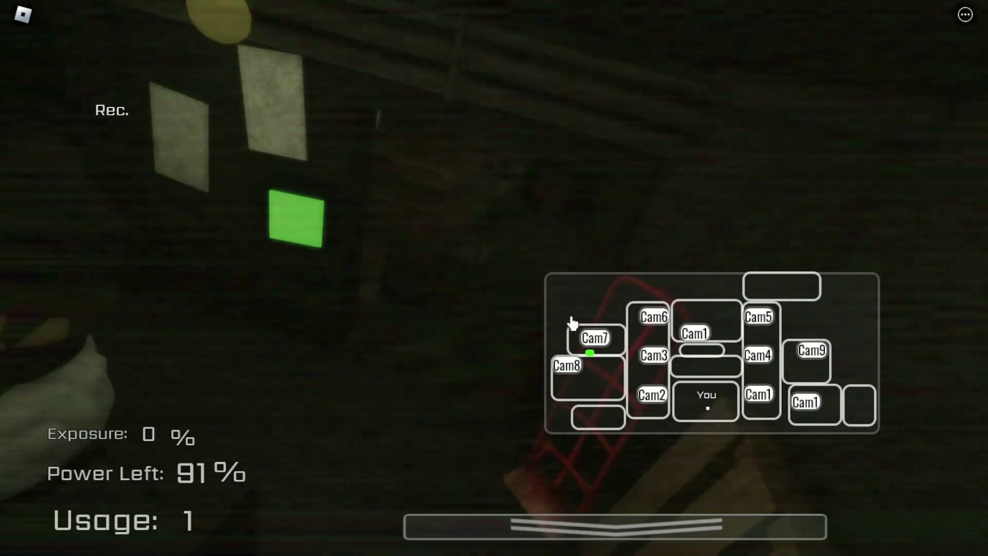
# Step: Leave the cameras and reset with L from the Esc menu, restarting at 12 AM
pyautogui.click(584, 526)
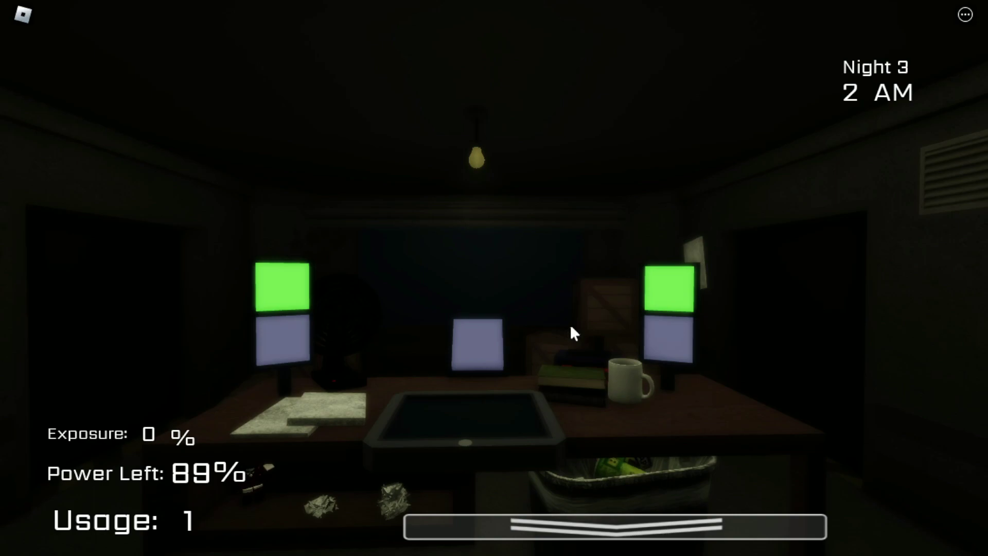
pyautogui.press('Escape')
pyautogui.press('l')
pyautogui.press('Escape')
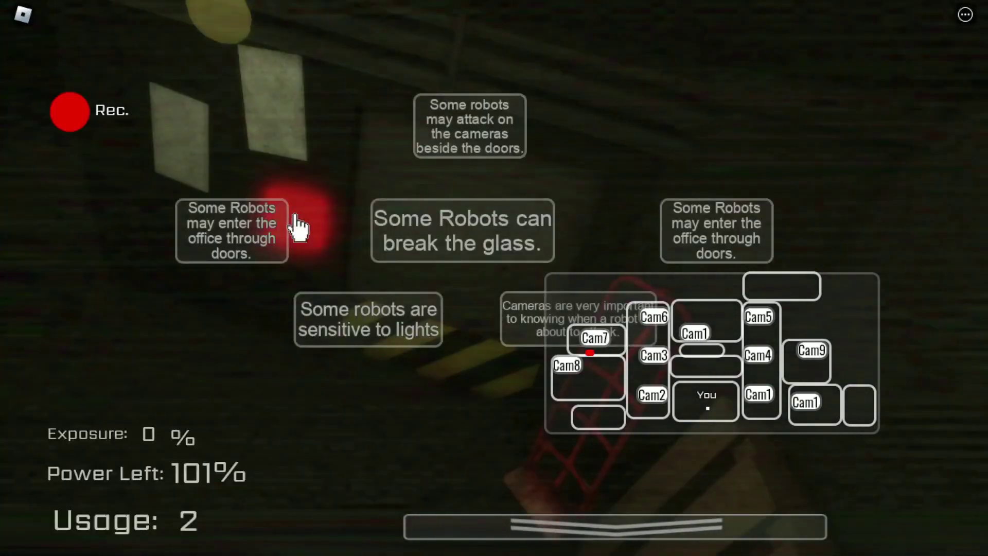
# Step: Reopen the door, turn off the right light, flash the centre light and turn on the left light
pyautogui.click(298, 225)
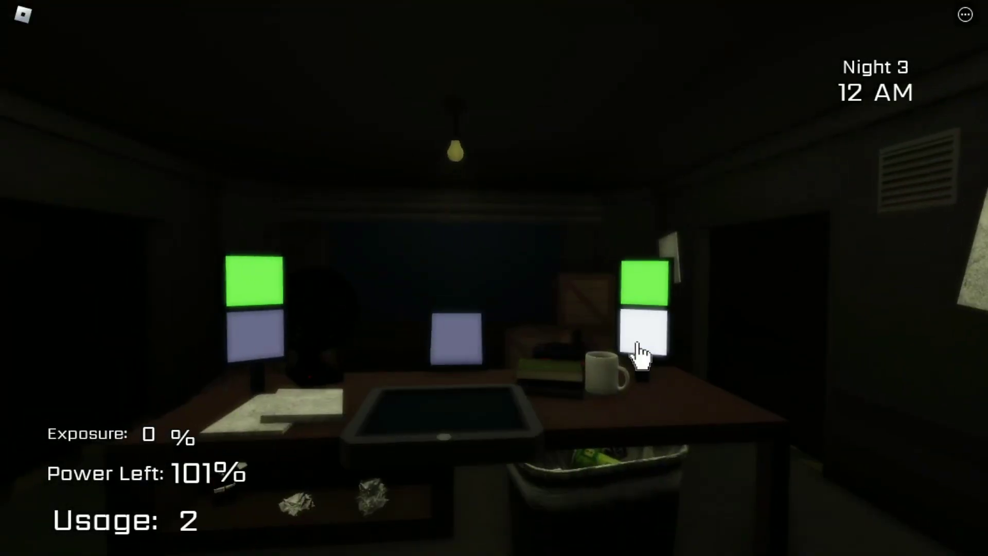
pyautogui.click(640, 356)
pyautogui.click(514, 351)
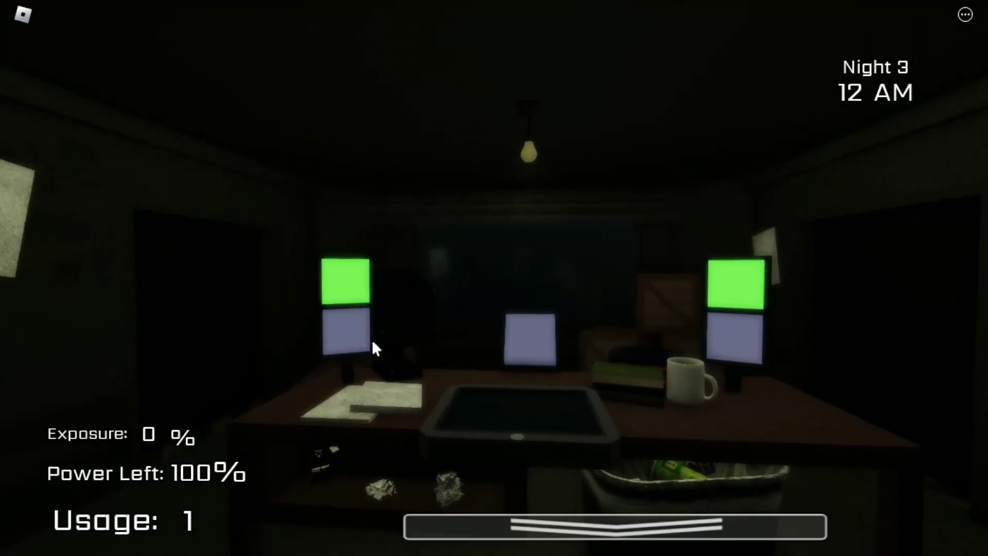
pyautogui.click(351, 351)
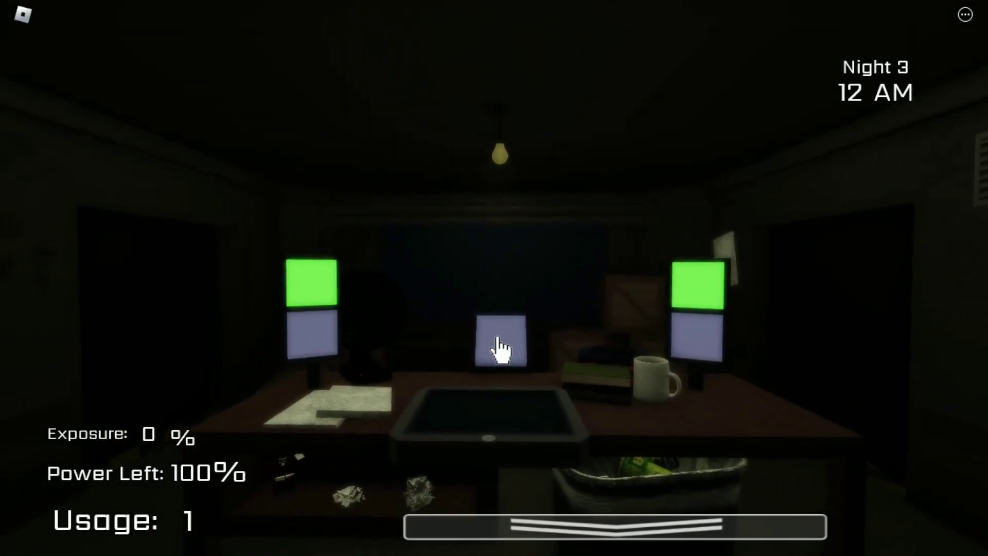
# Step: Check the box room and paper room camera feeds
pyautogui.click(502, 347)
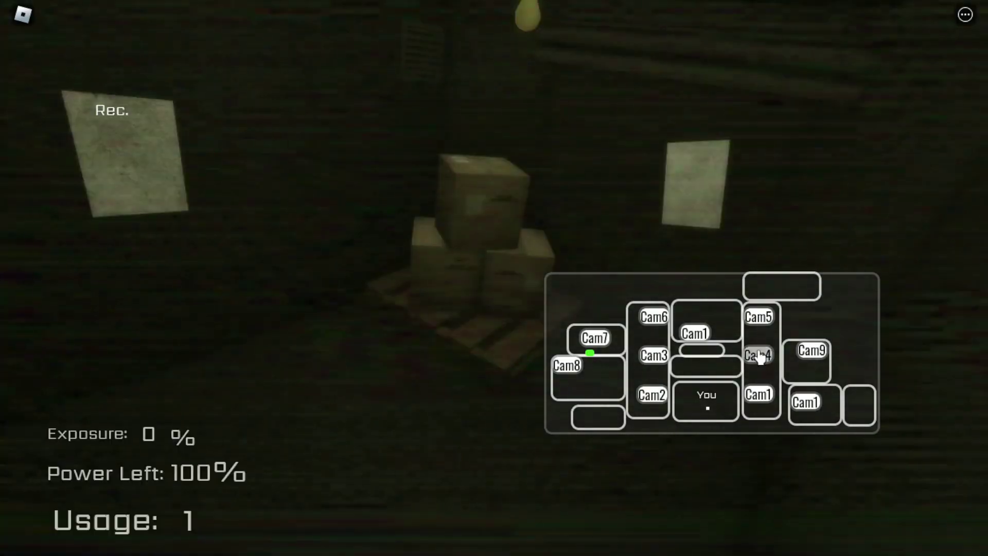
pyautogui.click(792, 400)
pyautogui.click(678, 332)
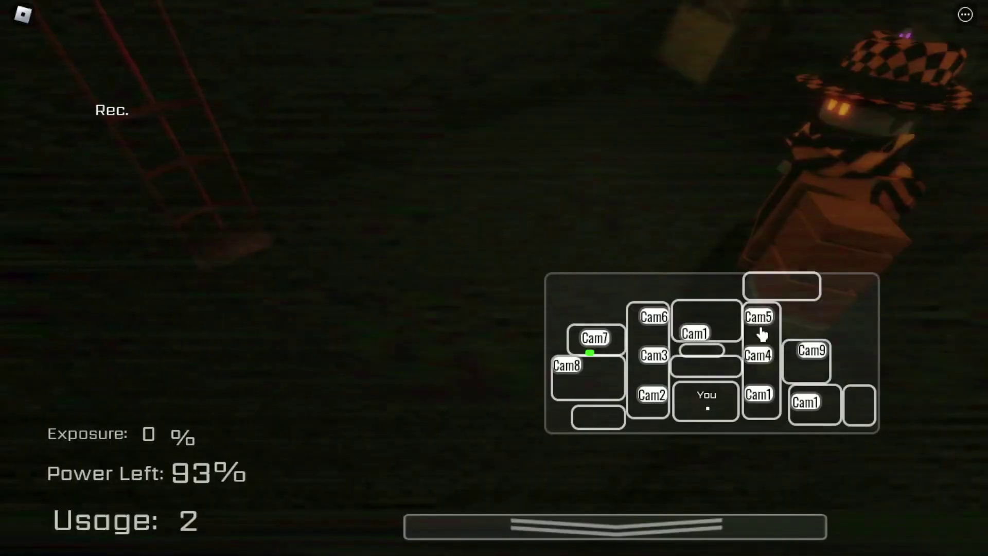
pyautogui.click(760, 392)
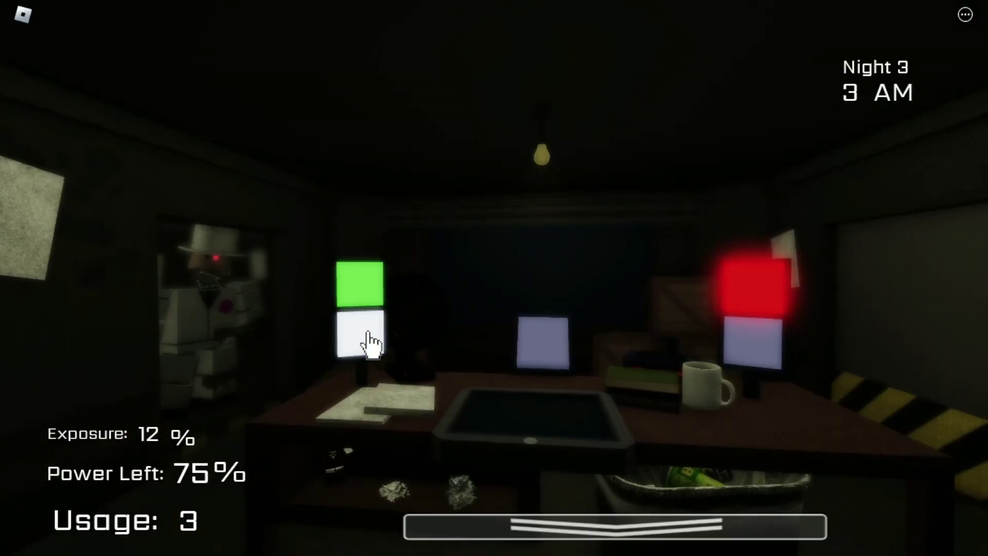
# Step: Spot the robot with the left doorway light, shut the left door and reopen the right door
pyautogui.click(497, 347)
pyautogui.click(369, 349)
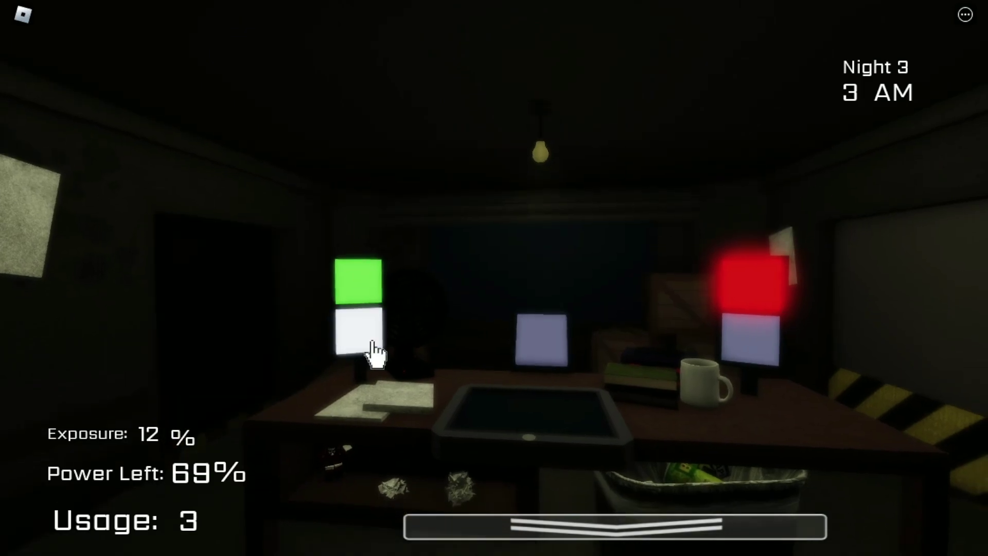
pyautogui.click(371, 305)
pyautogui.click(656, 298)
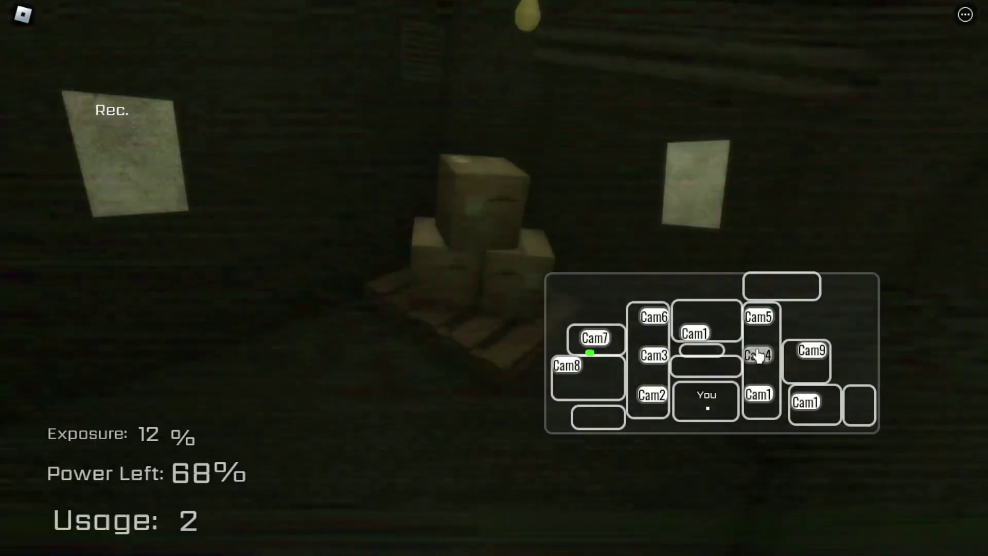
# Step: Check the hallway, box room and stage cameras, then turn off the centre light
pyautogui.click(757, 355)
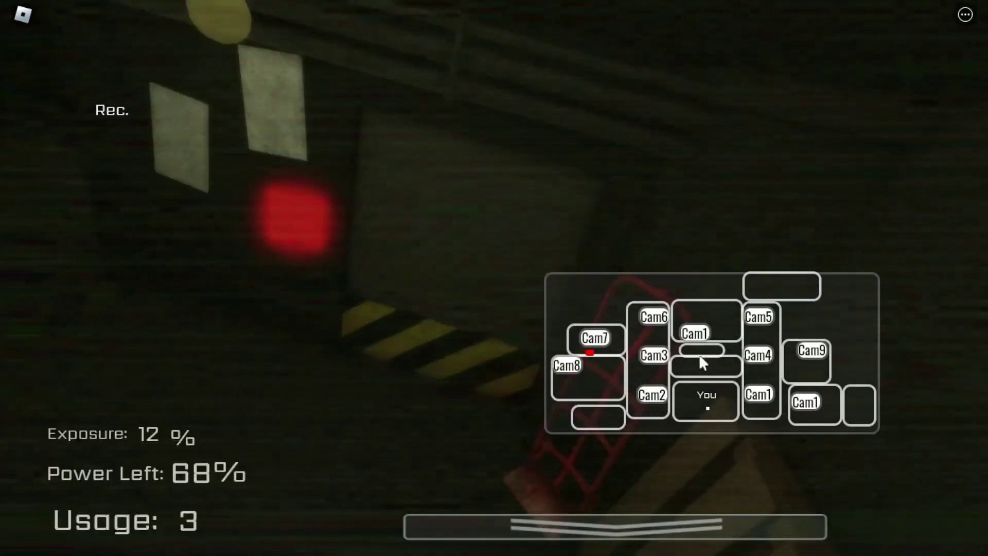
pyautogui.click(757, 395)
pyautogui.click(691, 335)
pyautogui.click(651, 395)
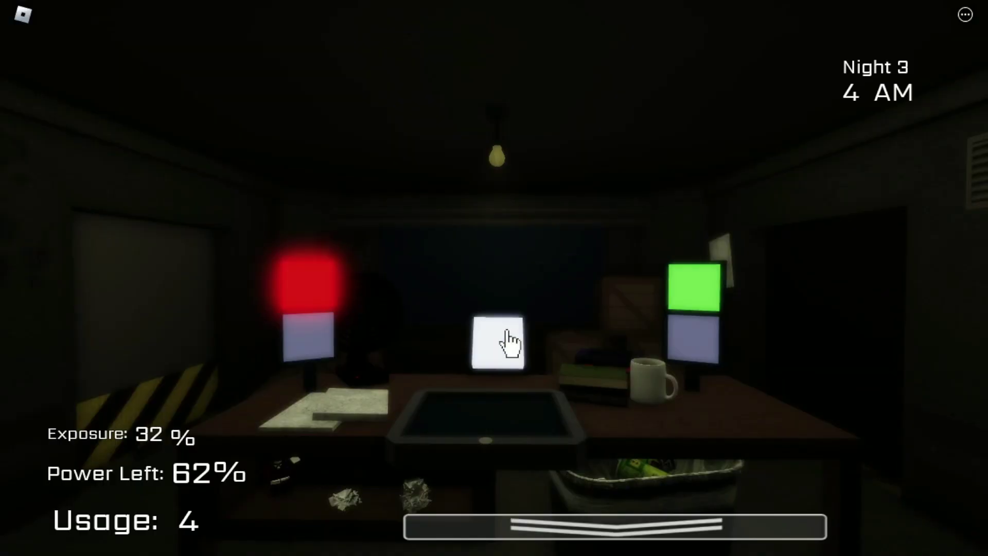
pyautogui.click(510, 342)
# Step: Review Cam3 and other camera feeds, then close the monitor
pyautogui.click(653, 345)
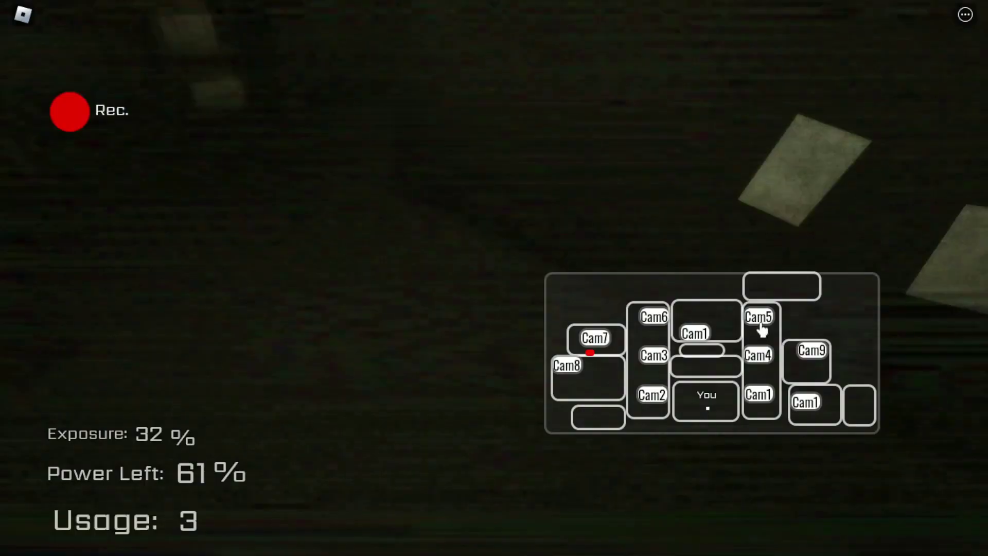
pyautogui.click(691, 336)
pyautogui.click(655, 354)
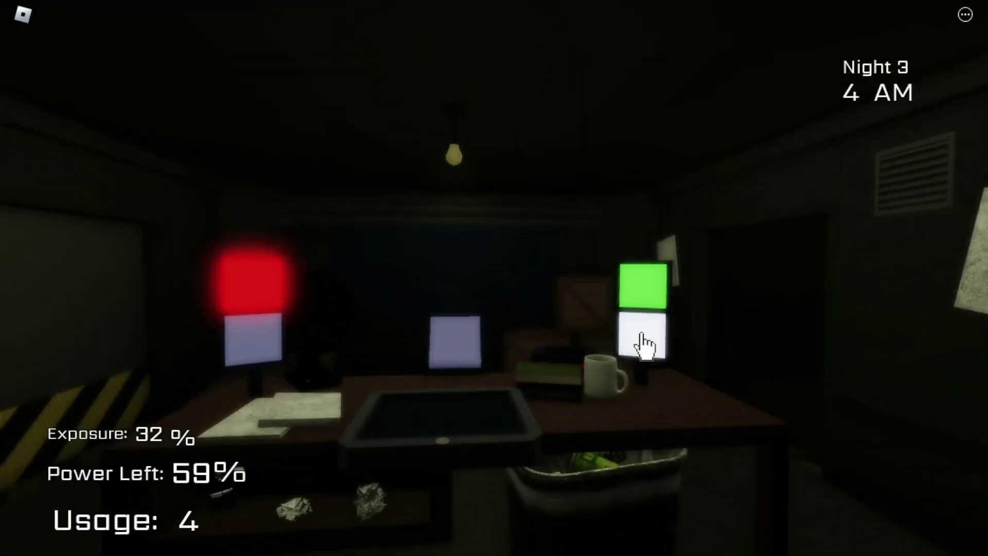
pyautogui.click(757, 317)
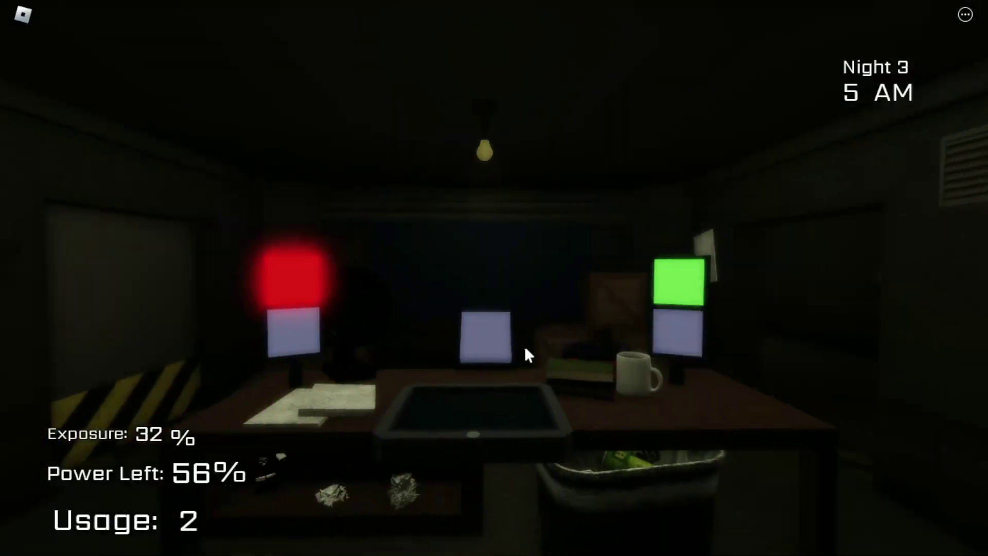
pyautogui.click(525, 346)
# Step: Check the pallet room and Cam1 feeds, then return to the office
pyautogui.click(657, 324)
pyautogui.click(486, 347)
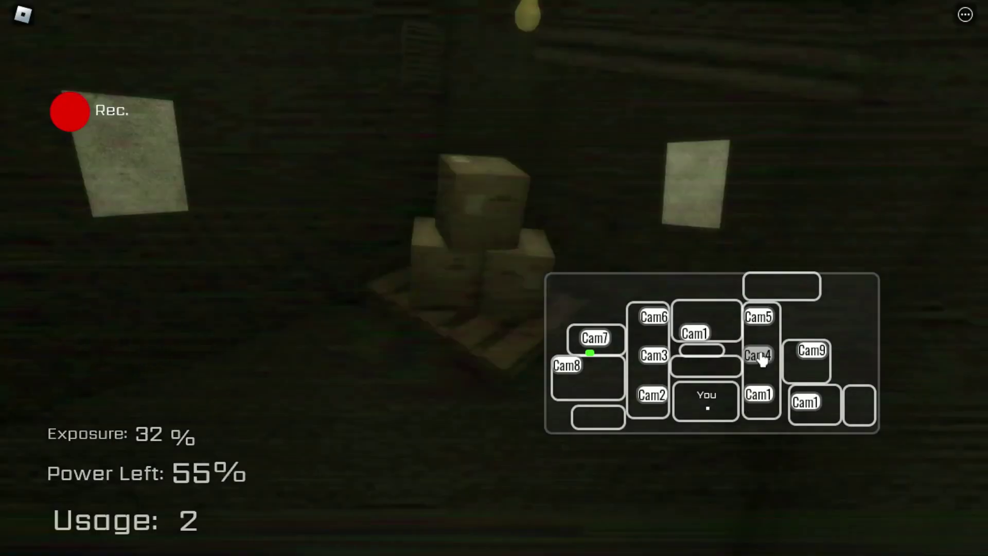
pyautogui.click(704, 343)
pyautogui.click(654, 318)
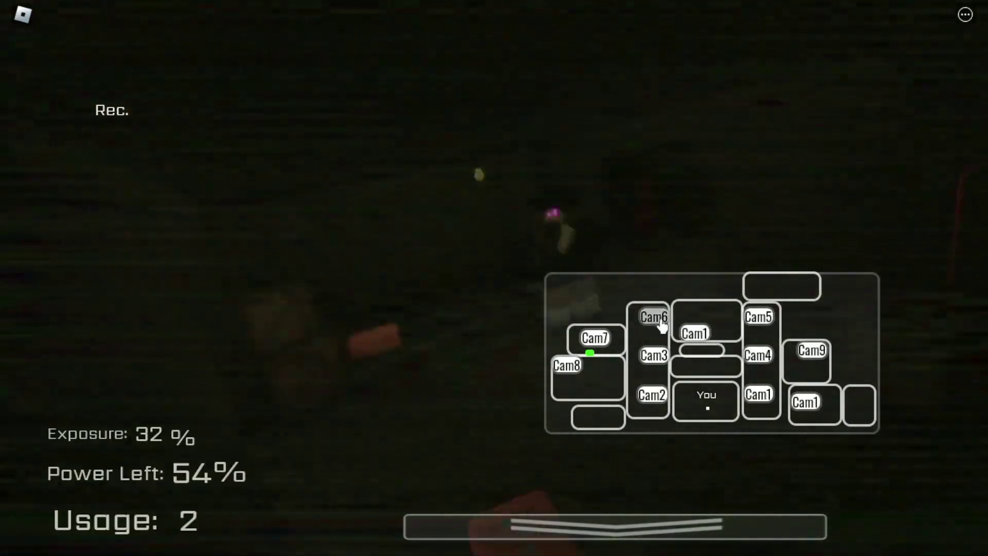
pyautogui.click(656, 361)
# Step: Turn on the right light, then cycle the camera feeds and return to the office
pyautogui.click(646, 338)
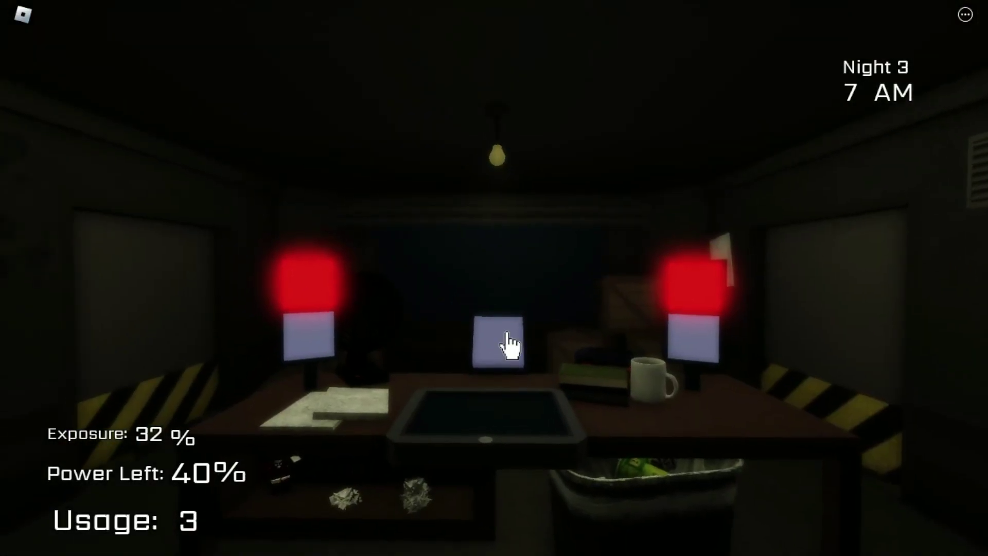
pyautogui.click(509, 351)
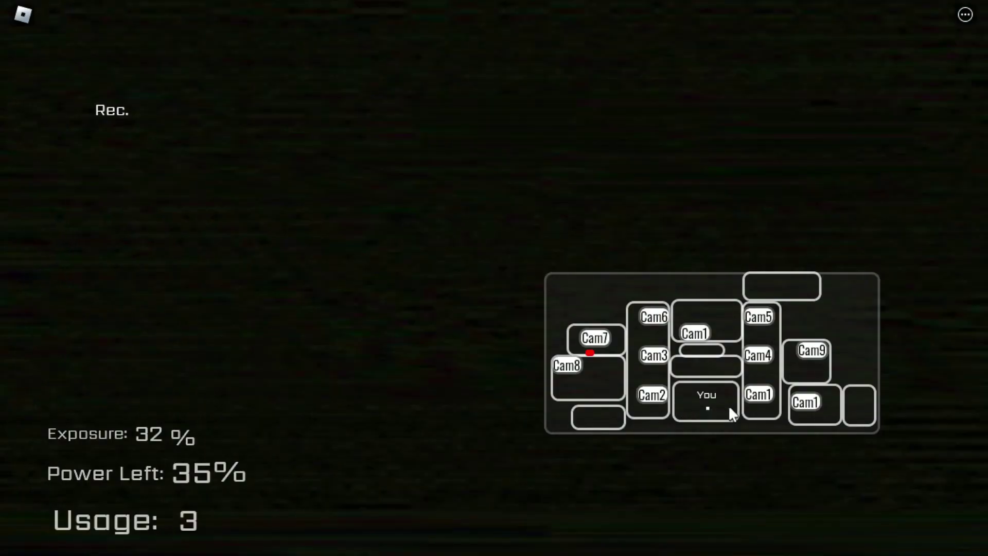
pyautogui.click(759, 355)
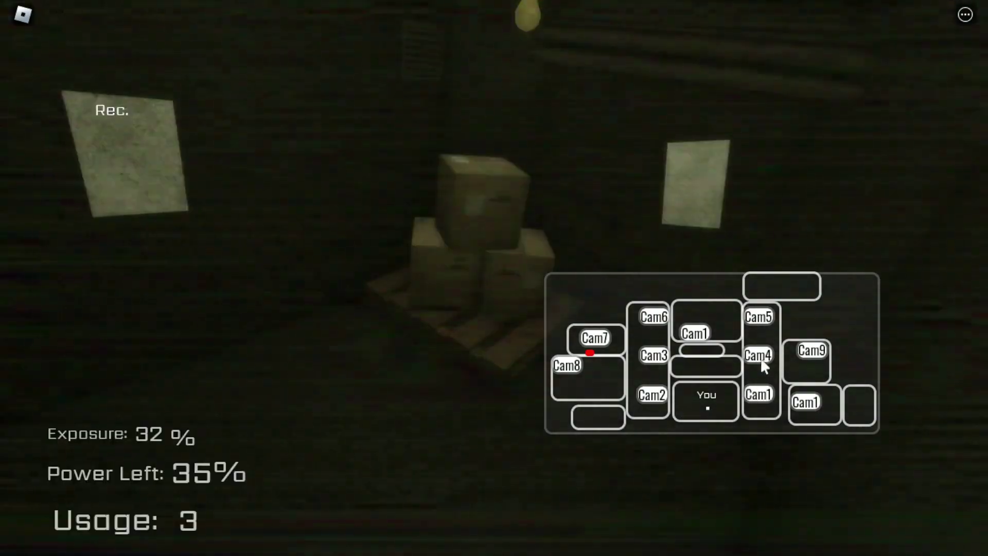
pyautogui.click(653, 321)
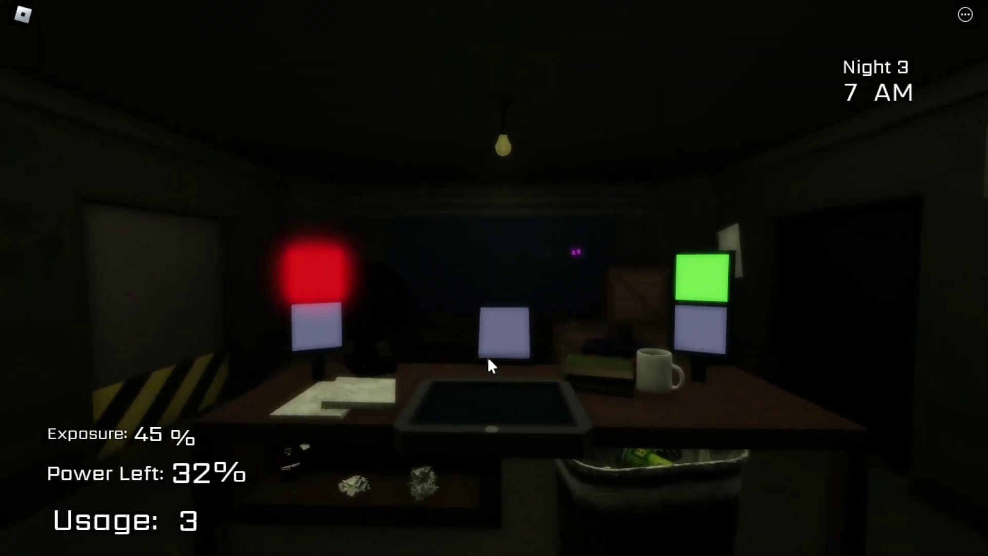
pyautogui.click(502, 345)
# Step: Turn off the right and centre lights, then check Cam4 and Cam1
pyautogui.click(643, 350)
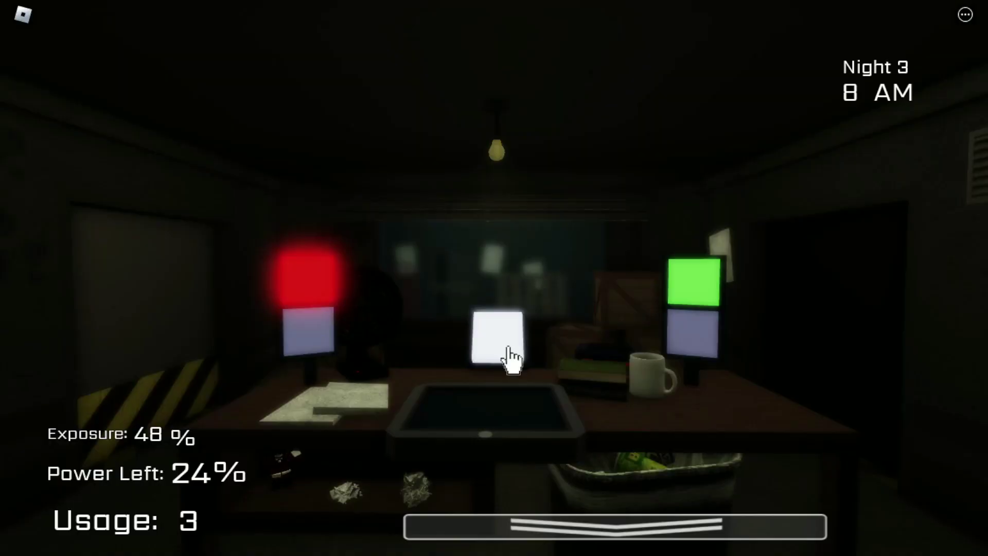
pyautogui.click(510, 357)
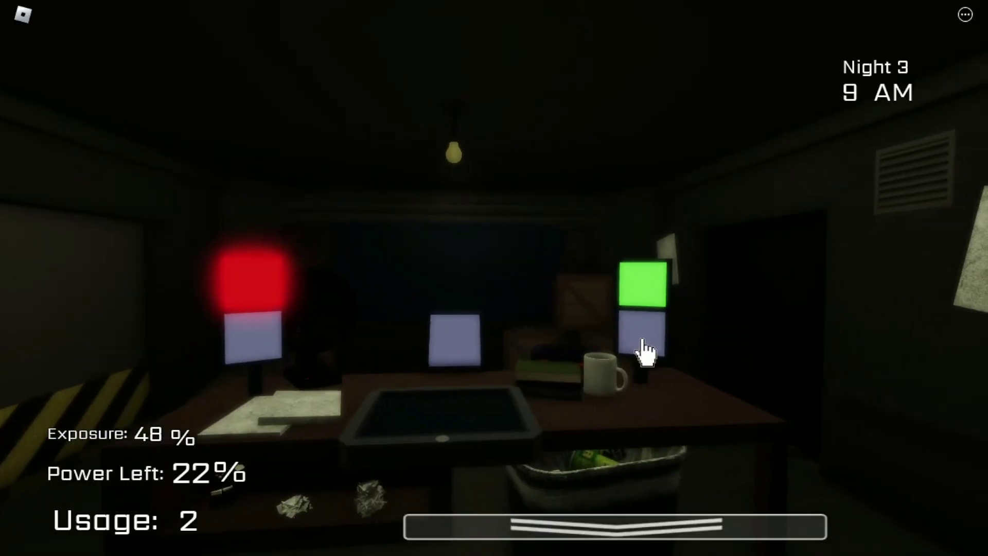
pyautogui.click(644, 349)
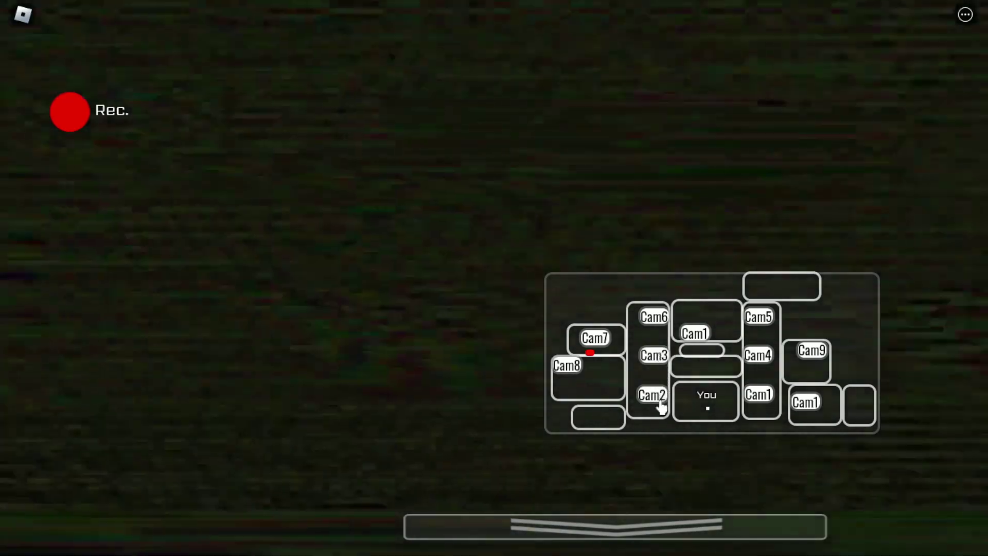
pyautogui.click(761, 348)
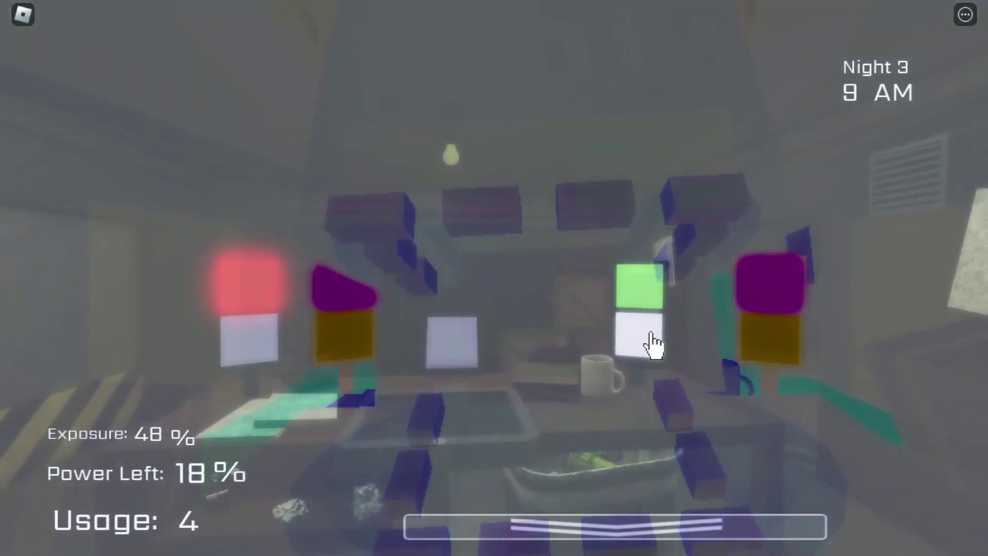
# Step: Flash the office desk light twice as Night 3 ends and Night 4 begins
pyautogui.click(646, 319)
pyautogui.click(497, 352)
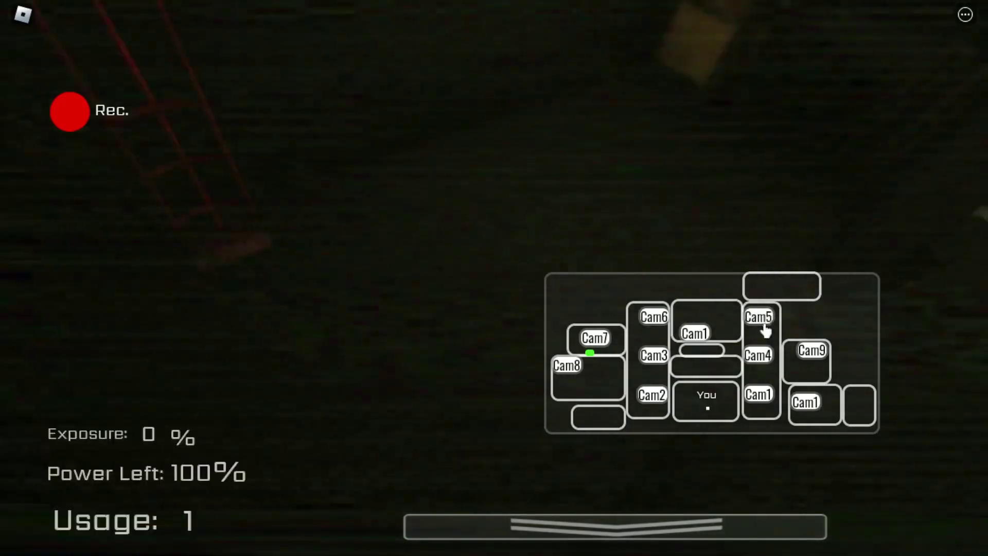
# Step: Scan Cam2, Cam4 and the other camera rooms for robots
pyautogui.click(653, 397)
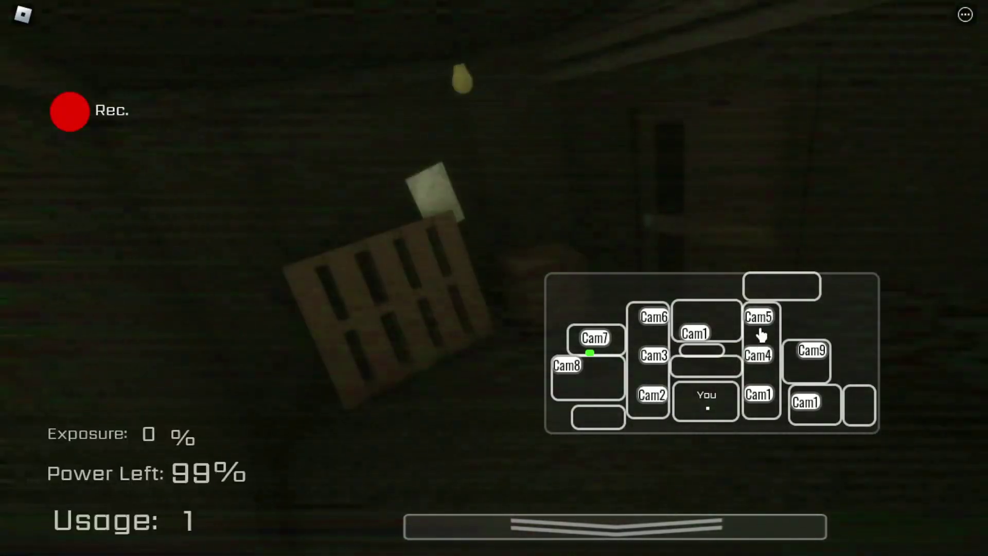
pyautogui.press('space')
pyautogui.click(647, 347)
pyautogui.click(763, 355)
pyautogui.click(812, 351)
pyautogui.click(807, 403)
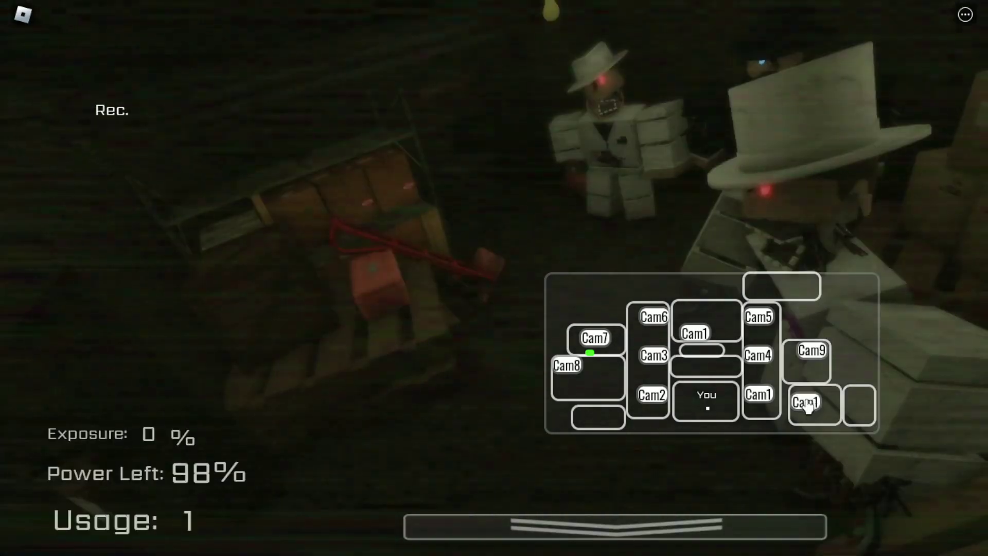
pyautogui.click(758, 395)
pyautogui.click(759, 355)
pyautogui.click(758, 317)
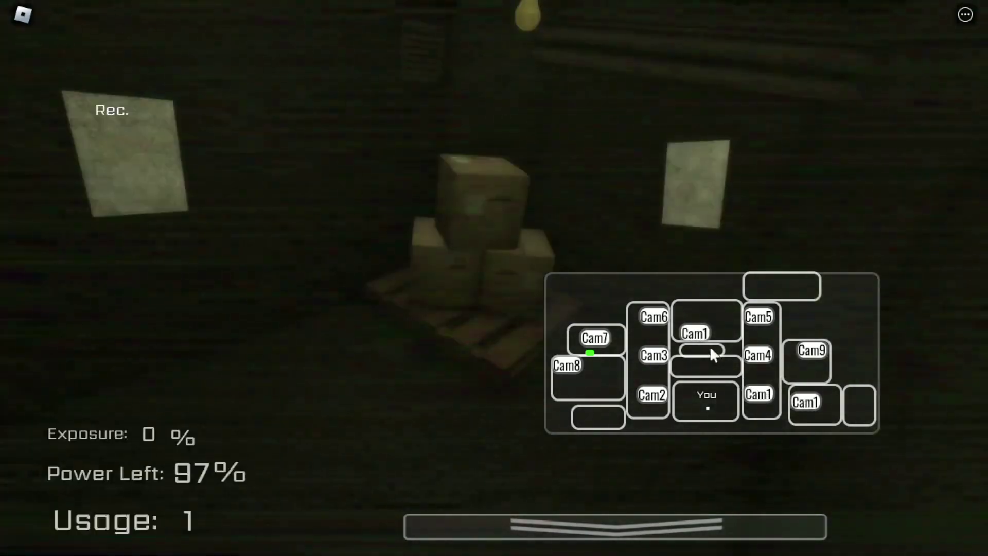
# Step: Flash the right office light, then check the crate room and hallway feeds
pyautogui.press('space')
pyautogui.click(640, 343)
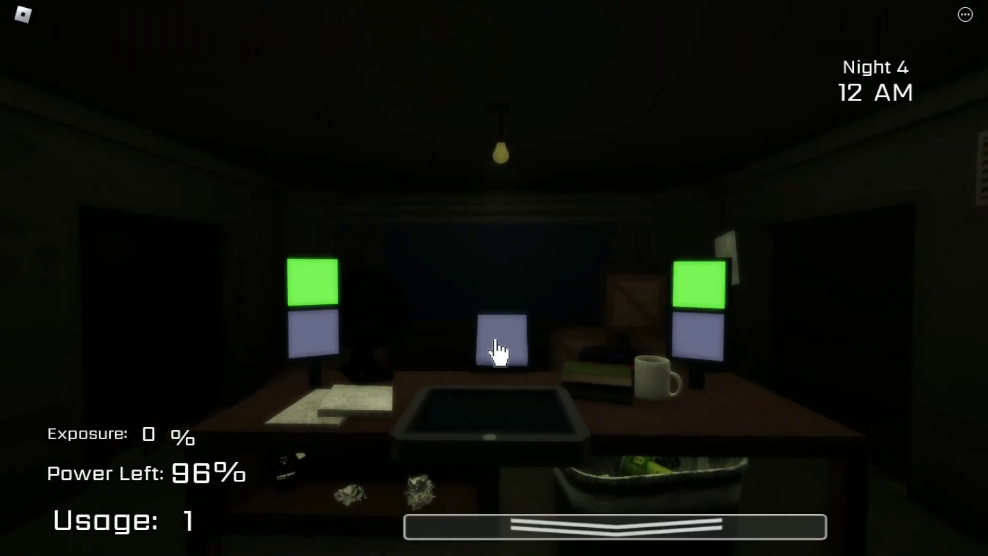
pyautogui.press('space')
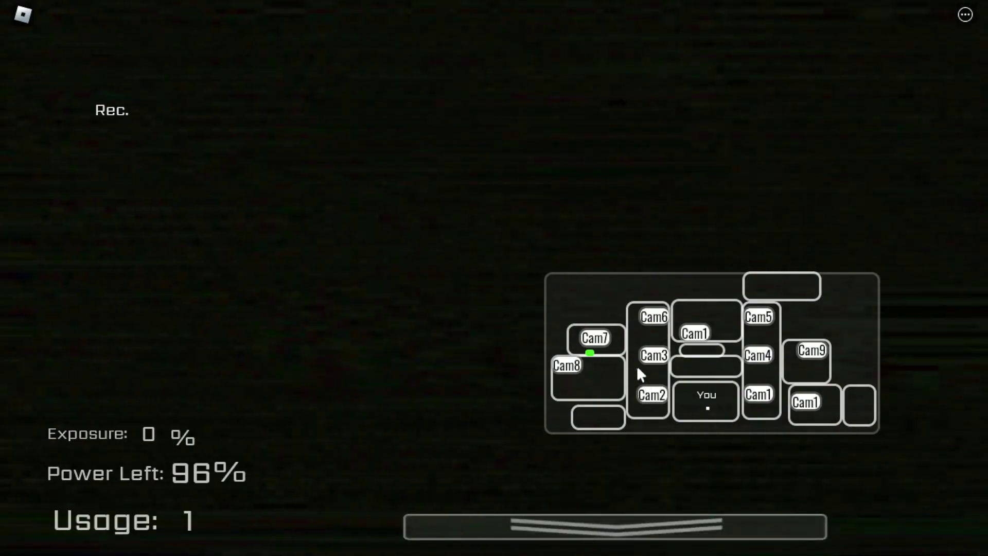
pyautogui.click(772, 329)
pyautogui.click(758, 356)
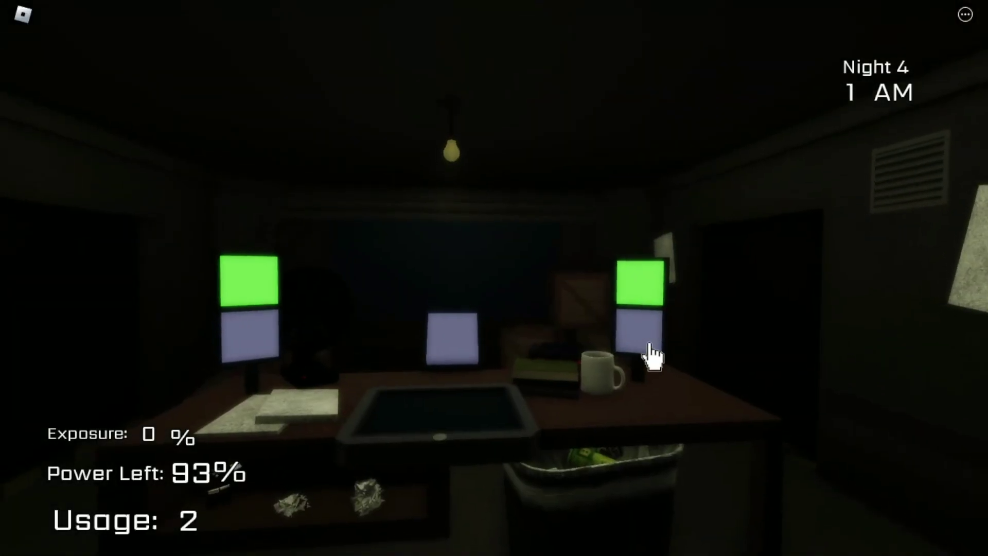
pyautogui.press('space')
pyautogui.click(663, 325)
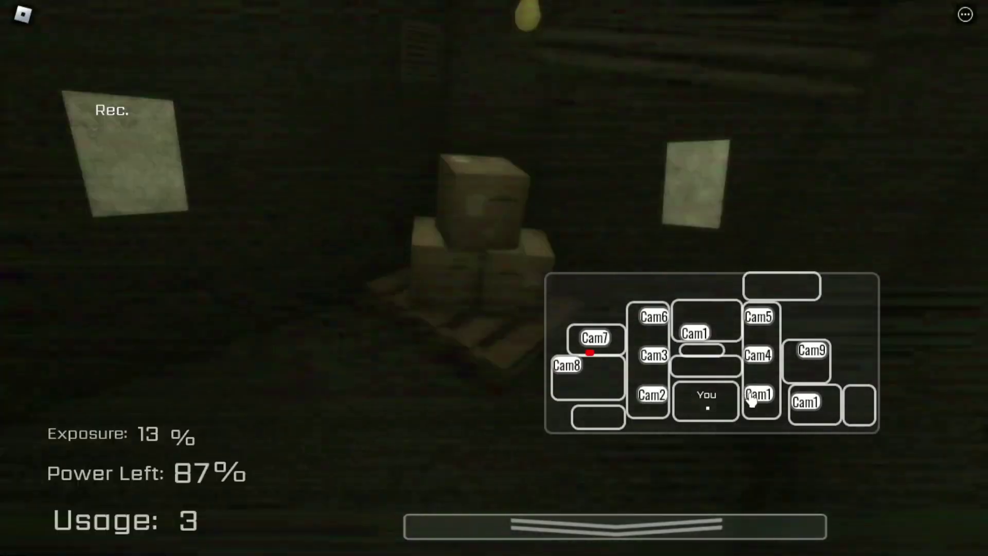
pyautogui.press('space')
pyautogui.press('space')
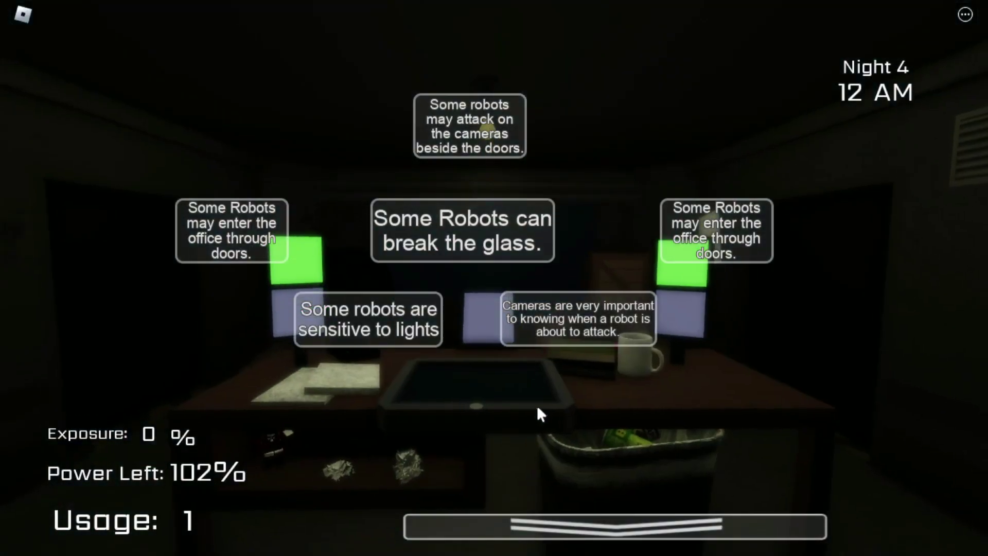
# Step: Check one camera room, then flash the left, right and centre office lights
pyautogui.press('space')
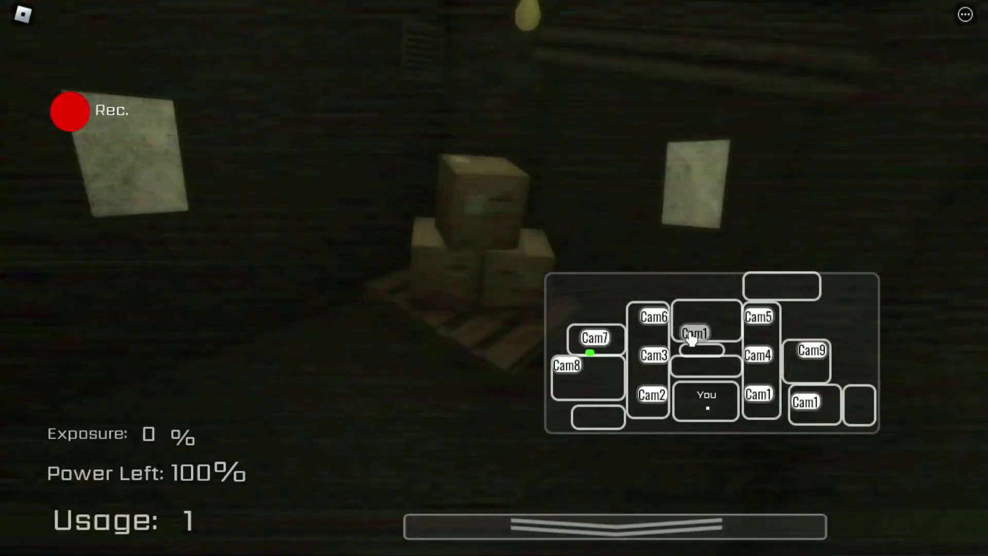
pyautogui.click(656, 324)
pyautogui.press('space')
pyautogui.click(353, 334)
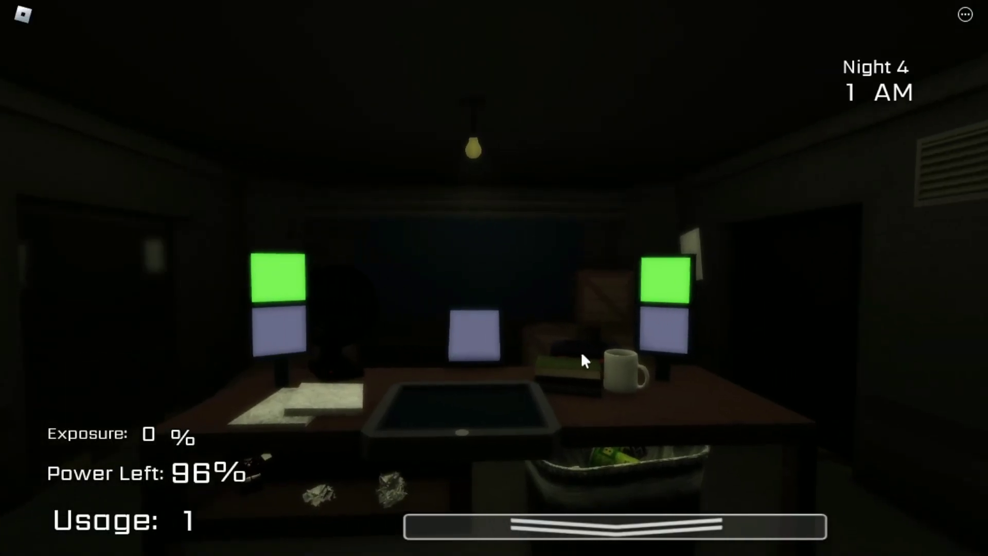
pyautogui.click(631, 353)
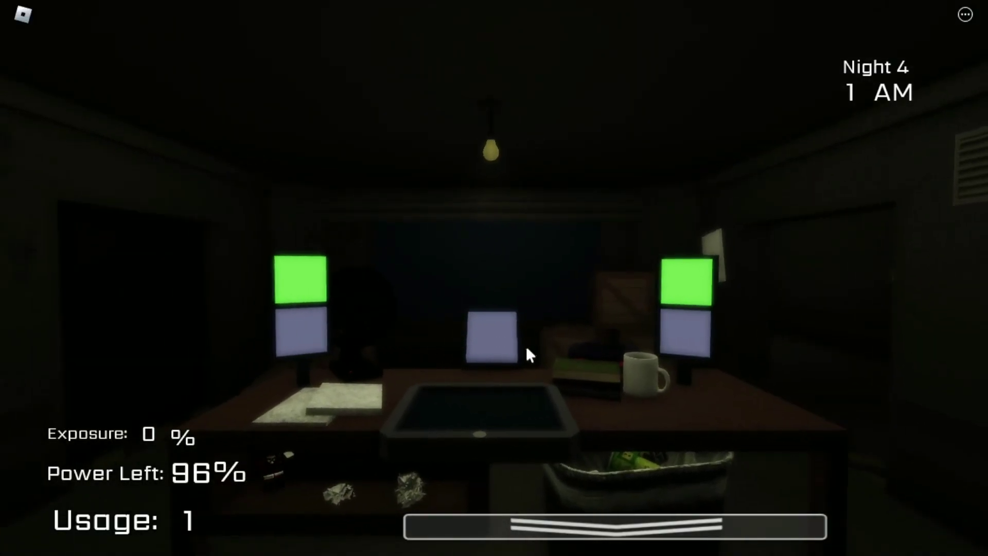
pyautogui.click(489, 346)
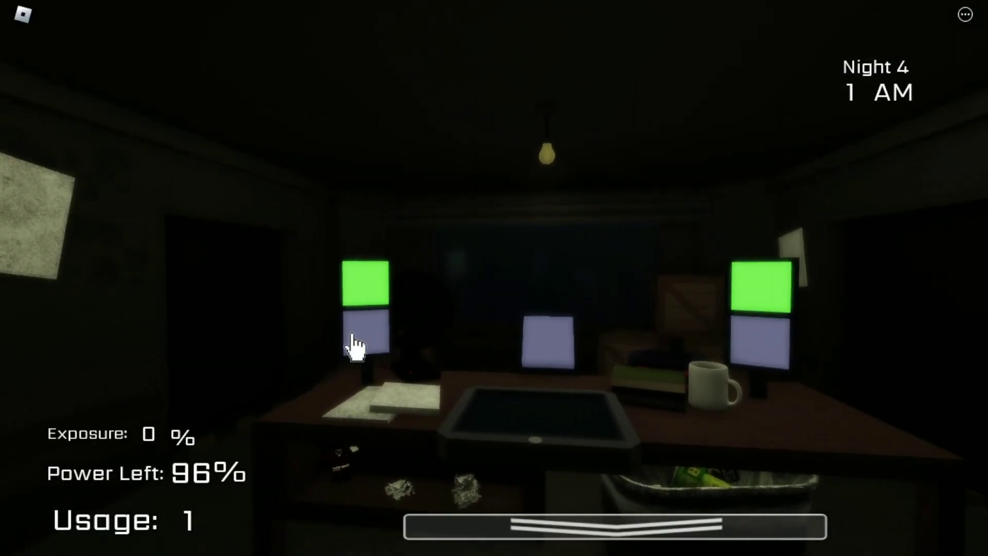
pyautogui.click(375, 347)
pyautogui.click(503, 348)
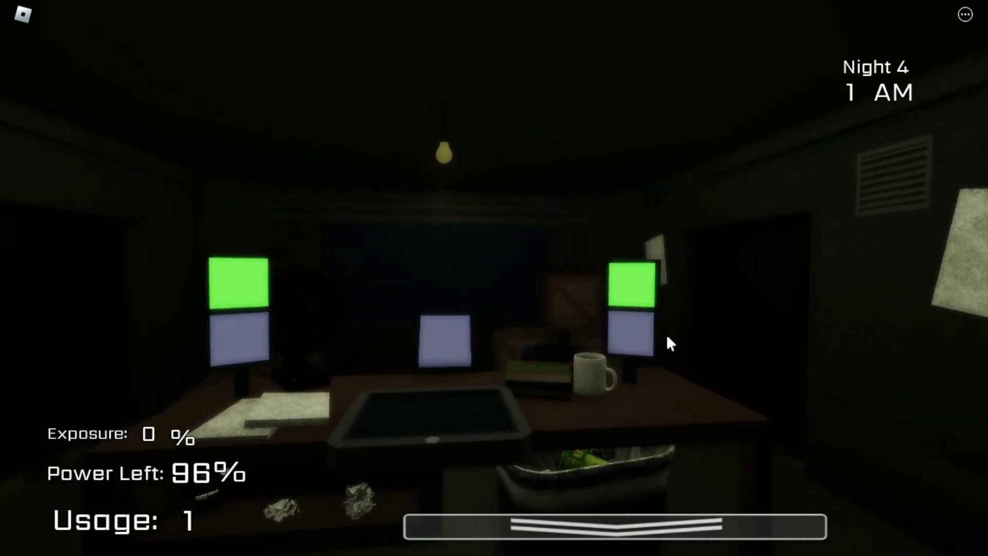
# Step: Check two more camera rooms, including a darker one, and turn off the left light
pyautogui.press('space')
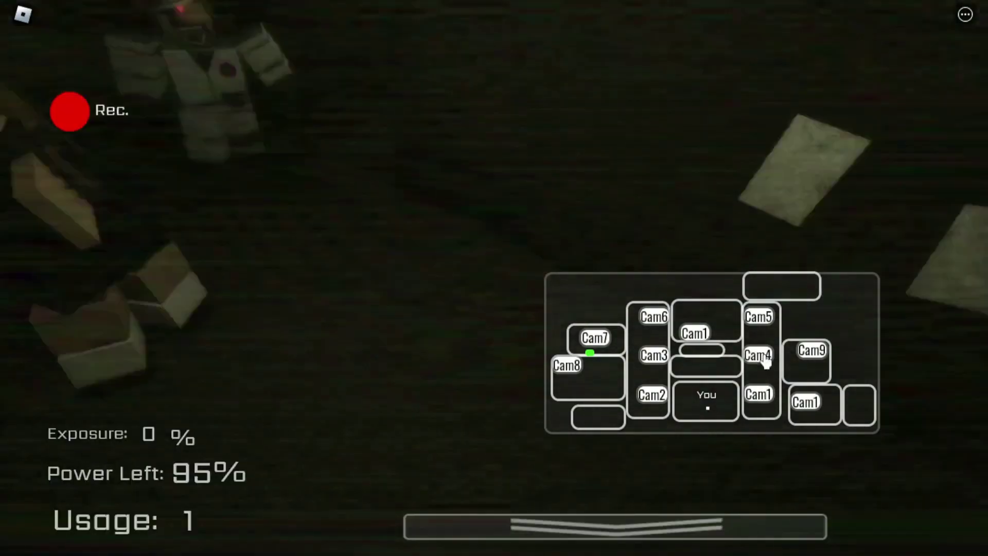
pyautogui.press('space')
pyautogui.click(496, 347)
pyautogui.click(372, 356)
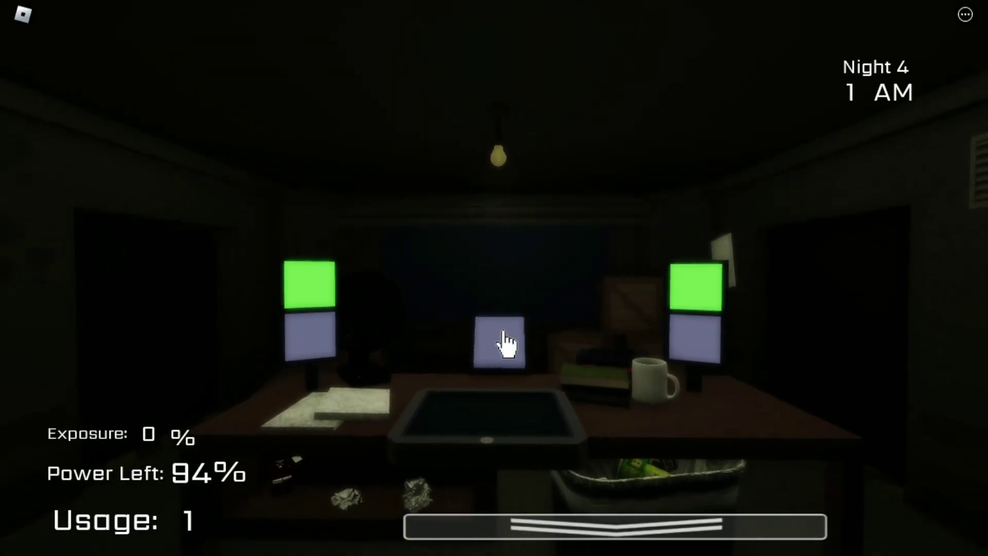
pyautogui.press('space')
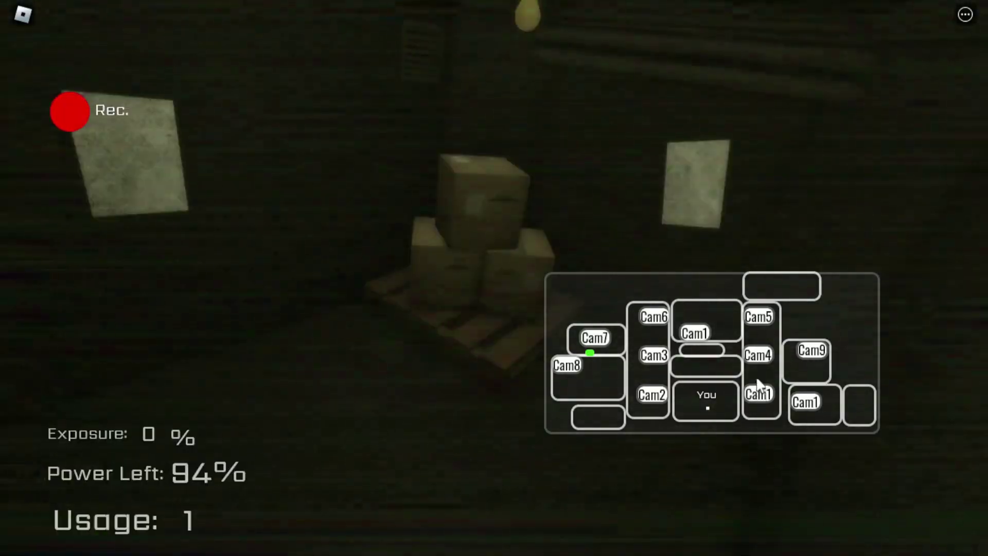
pyautogui.click(652, 356)
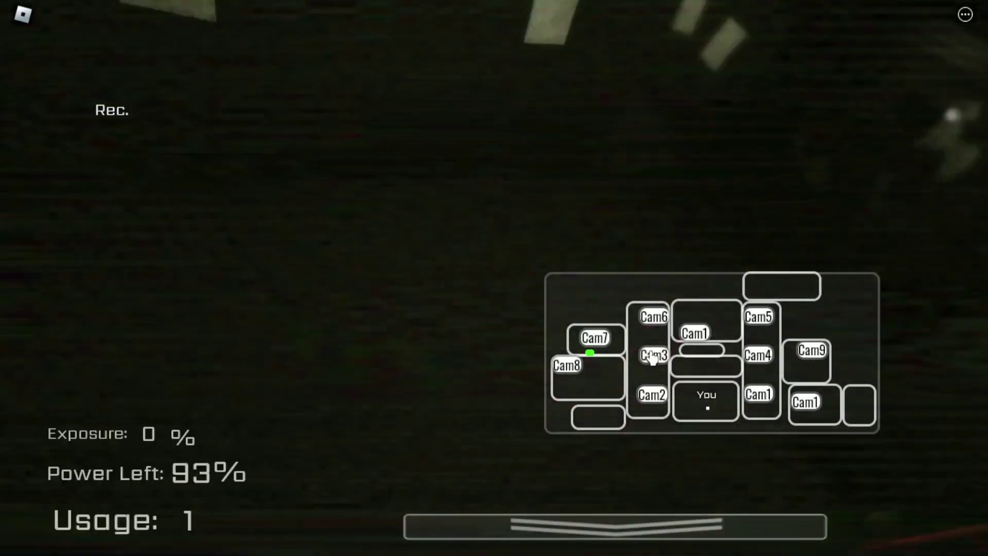
# Step: Shut the left office door, flash the centre and right lights, and check the pallet room
pyautogui.press('space')
pyautogui.click(366, 302)
pyautogui.click(507, 342)
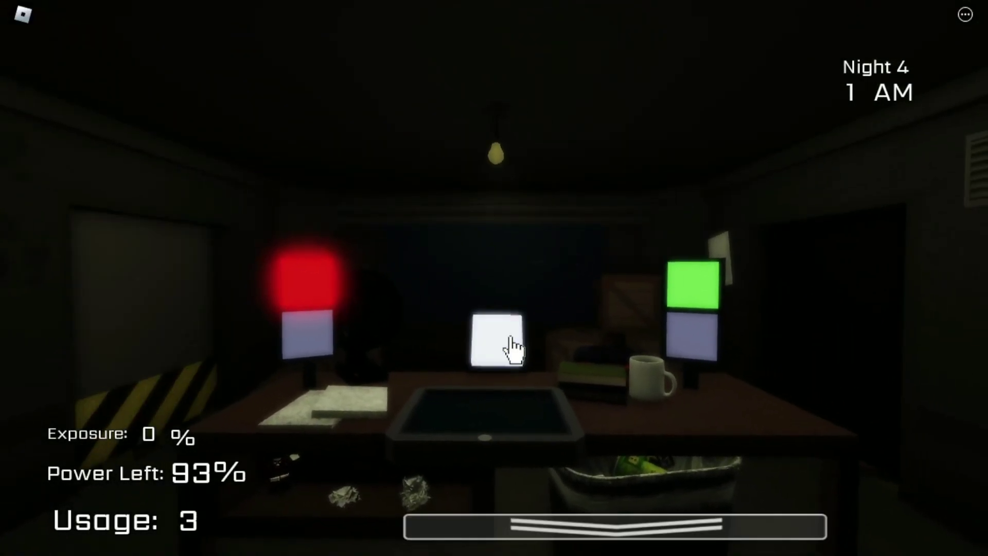
pyautogui.click(640, 349)
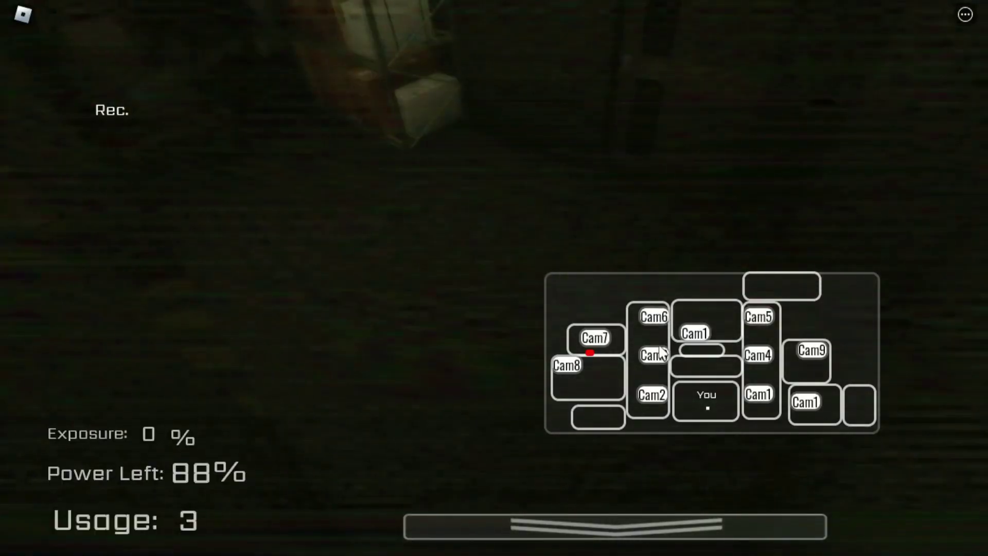
pyautogui.click(652, 392)
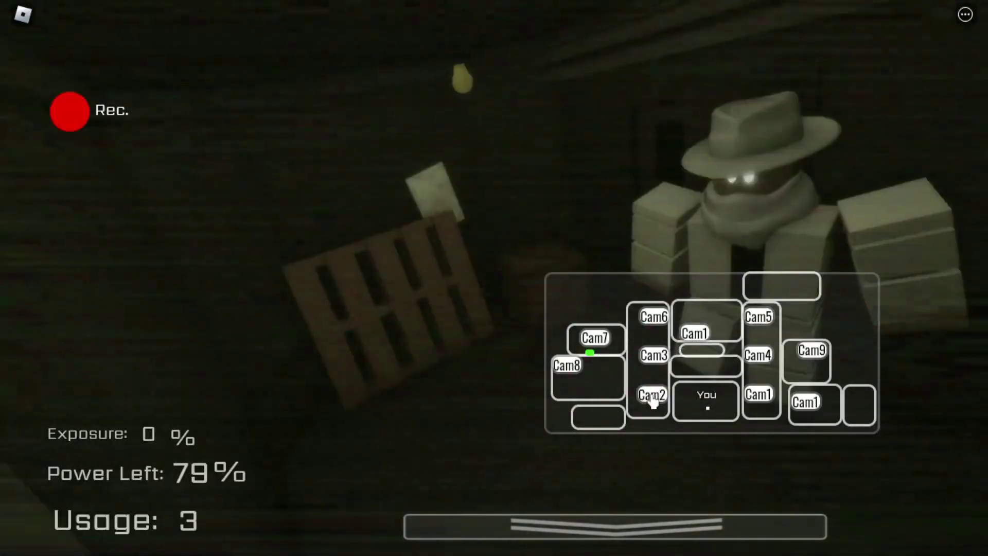
# Step: Check several camera rooms, including the dark room, then look at the office
pyautogui.click(756, 362)
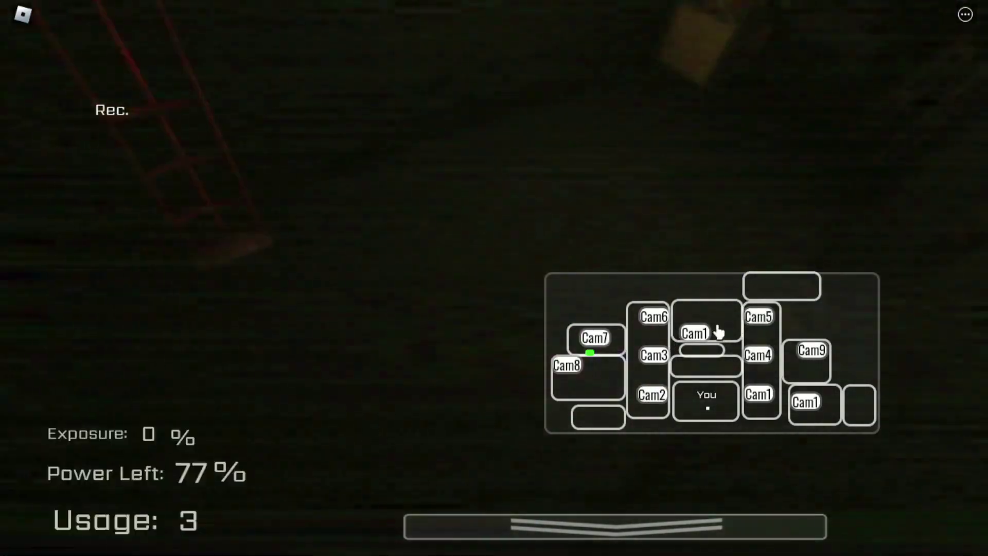
pyautogui.click(699, 333)
pyautogui.click(761, 320)
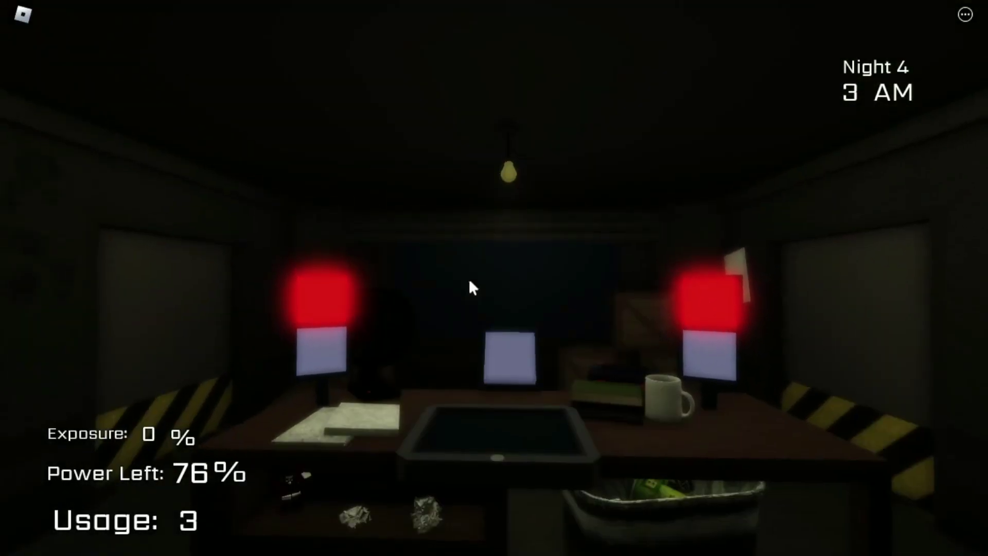
pyautogui.click(494, 325)
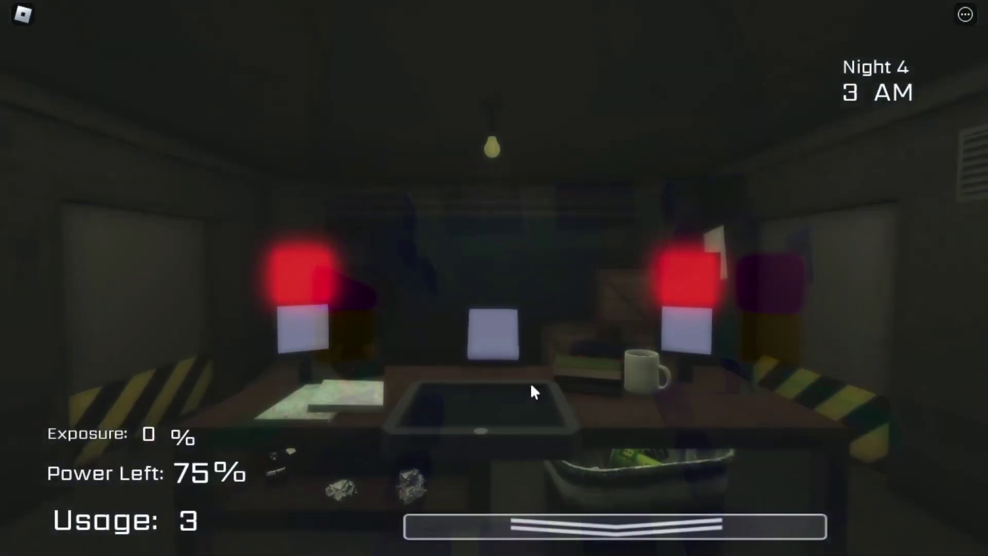
# Step: Recheck the boxes room, the purple-eyed robot's room and the Cam7 room
pyautogui.click(615, 526)
pyautogui.click(657, 341)
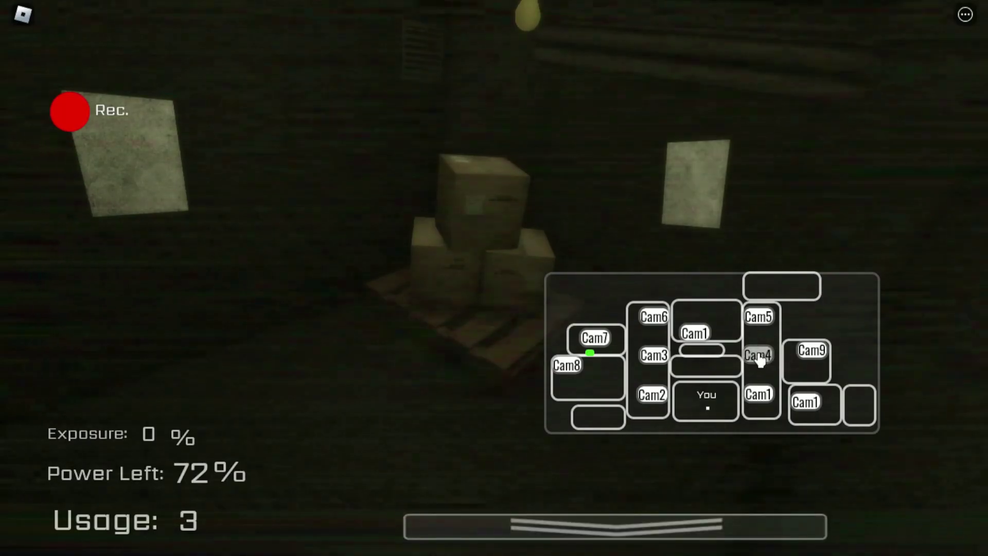
pyautogui.click(759, 356)
pyautogui.click(684, 334)
pyautogui.click(649, 323)
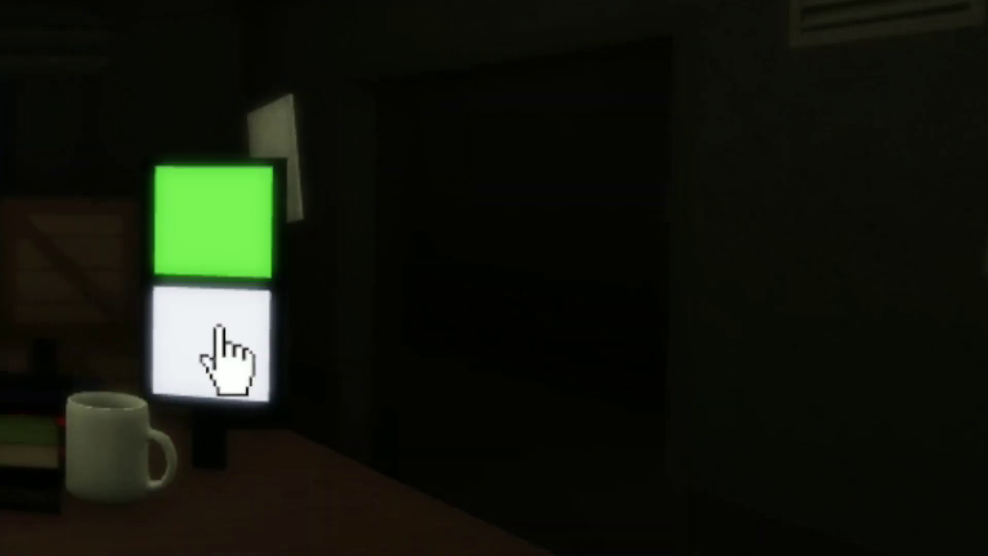
pyautogui.click(615, 526)
pyautogui.click(591, 337)
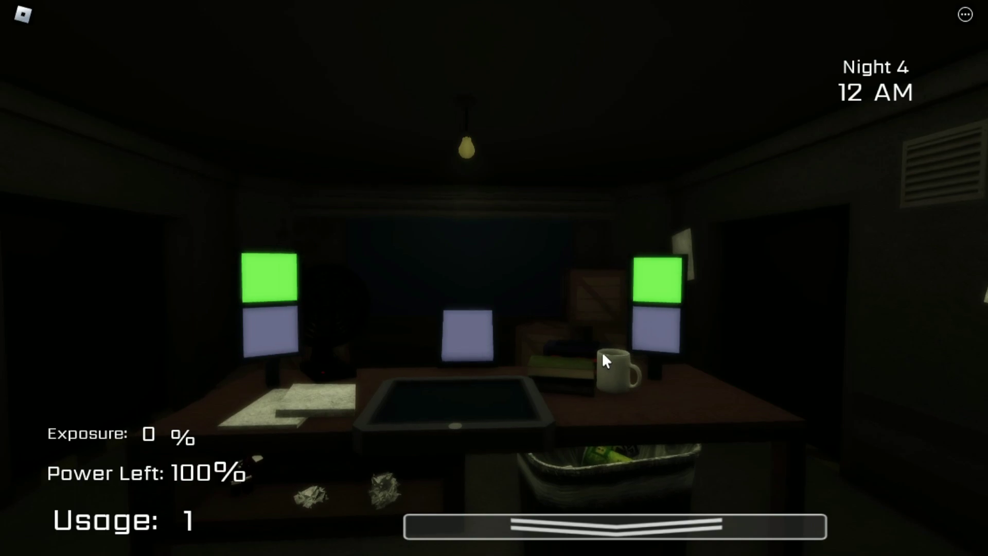
# Step: Check the ladder room, stacked-boxes room, and the rooms with red and white figures
pyautogui.press('space')
pyautogui.click(602, 346)
pyautogui.click(750, 321)
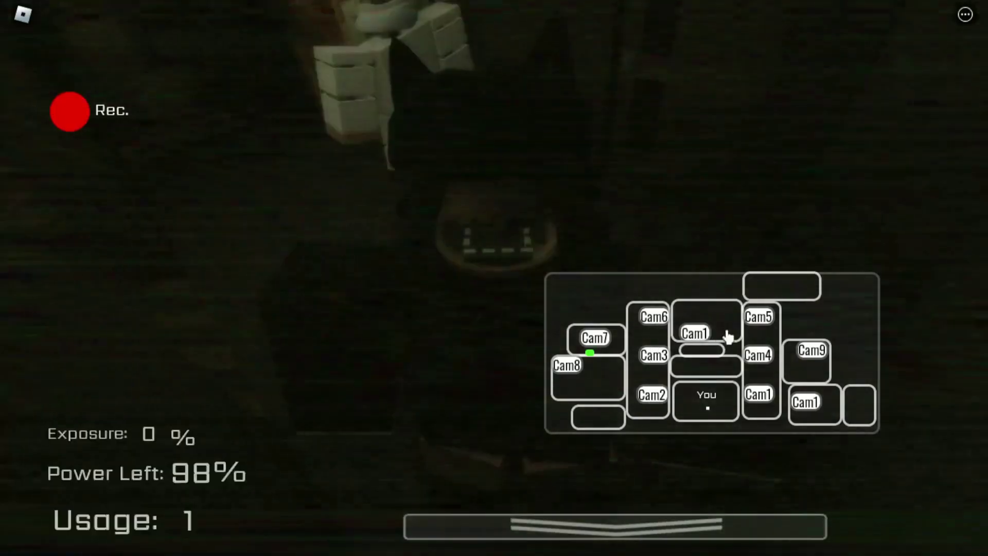
pyautogui.click(754, 323)
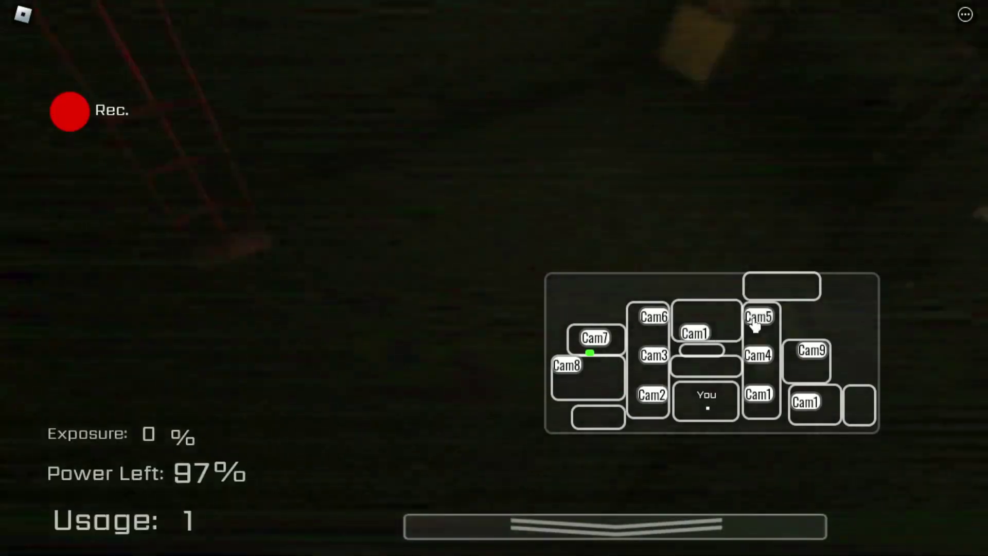
pyautogui.click(759, 357)
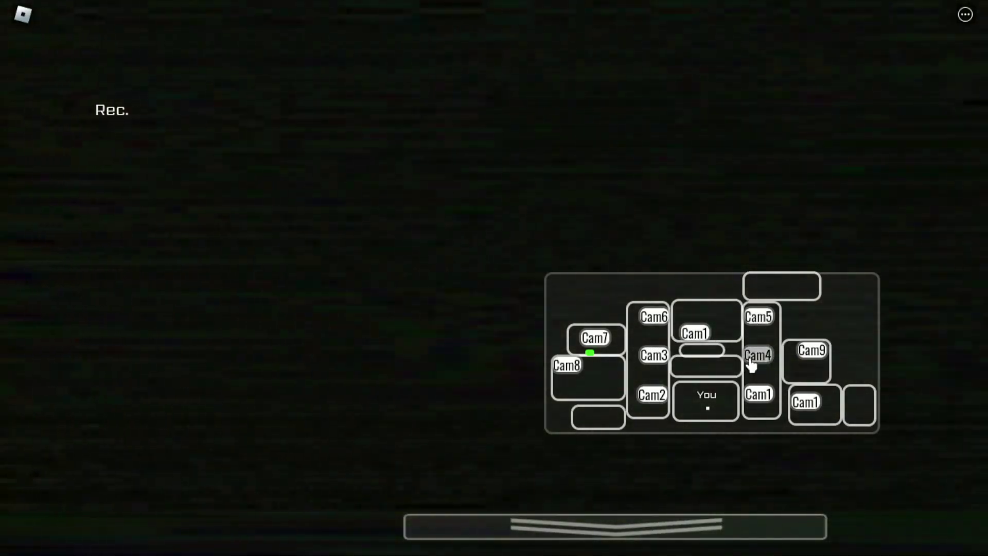
pyautogui.click(766, 403)
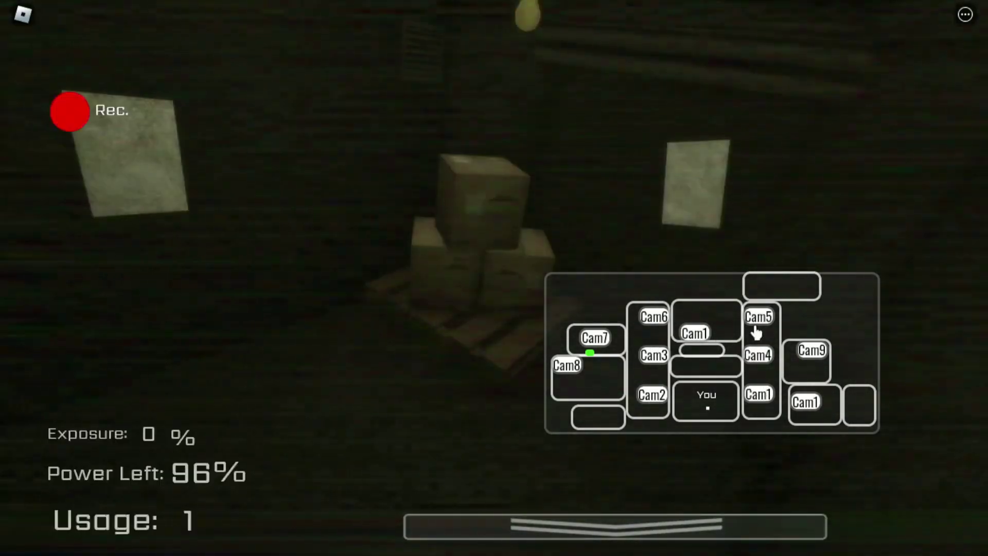
pyautogui.click(755, 332)
pyautogui.click(694, 334)
pyautogui.click(655, 356)
pyautogui.click(663, 397)
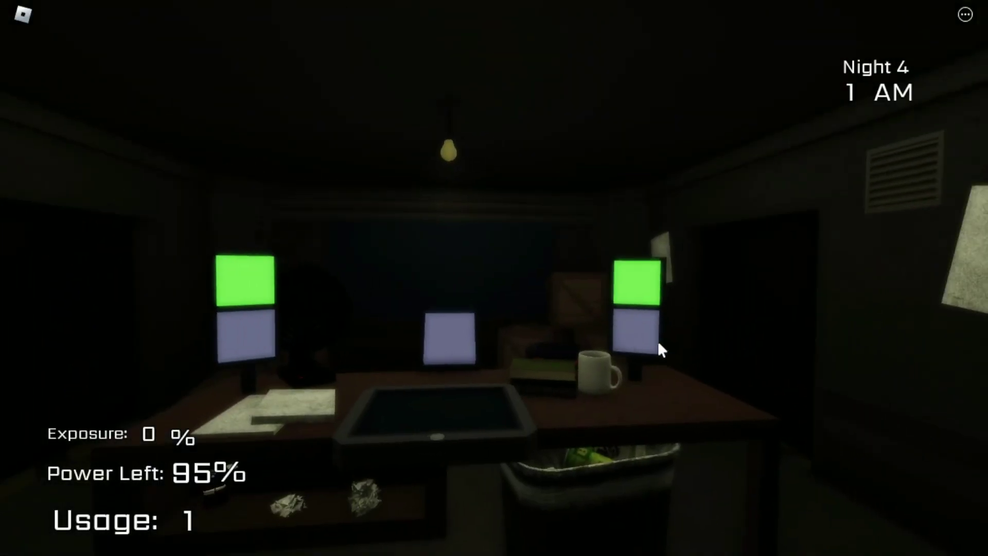
# Step: Flash the right light, close the left door, and switch on the left and centre lights
pyautogui.click(644, 337)
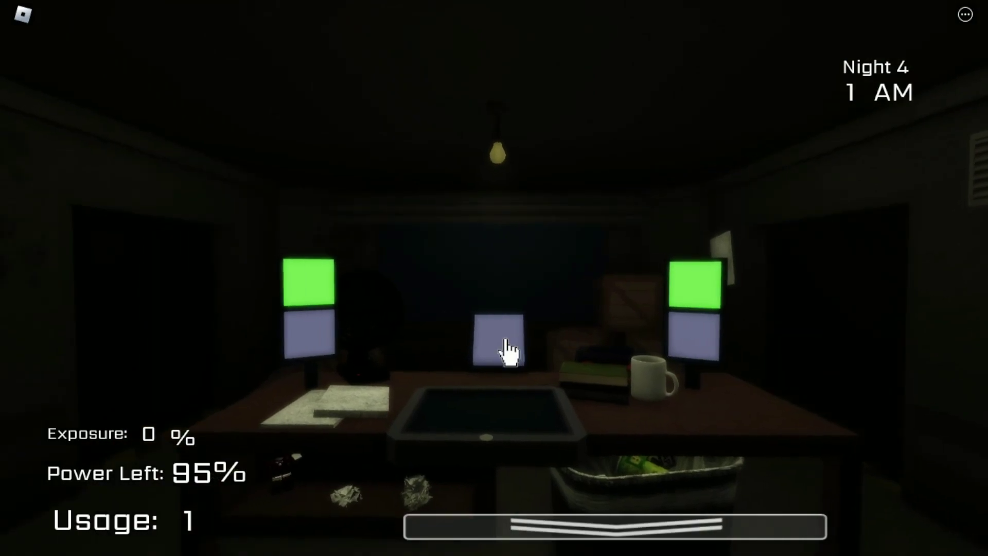
pyautogui.click(508, 351)
pyautogui.click(369, 353)
pyautogui.click(313, 282)
pyautogui.click(312, 333)
pyautogui.click(500, 349)
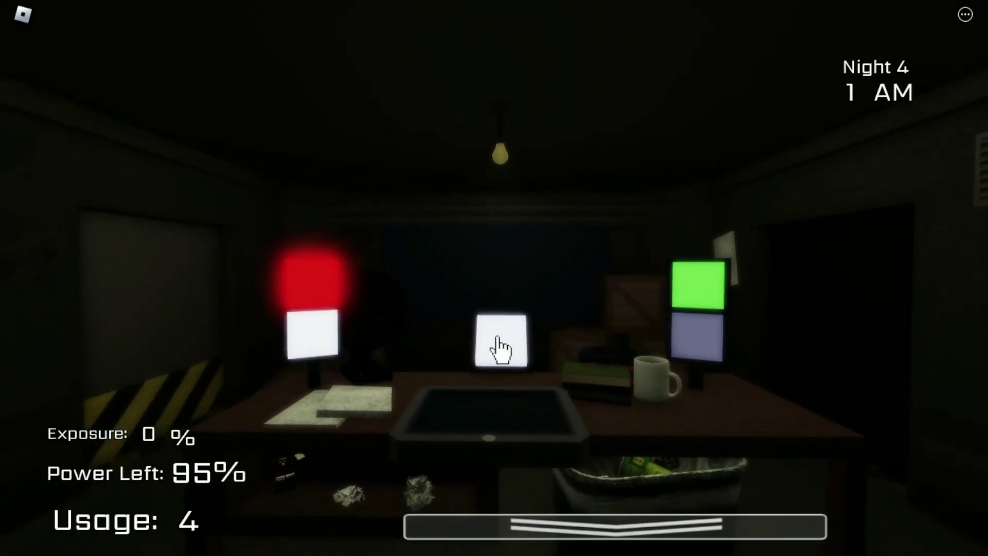
pyautogui.click(644, 332)
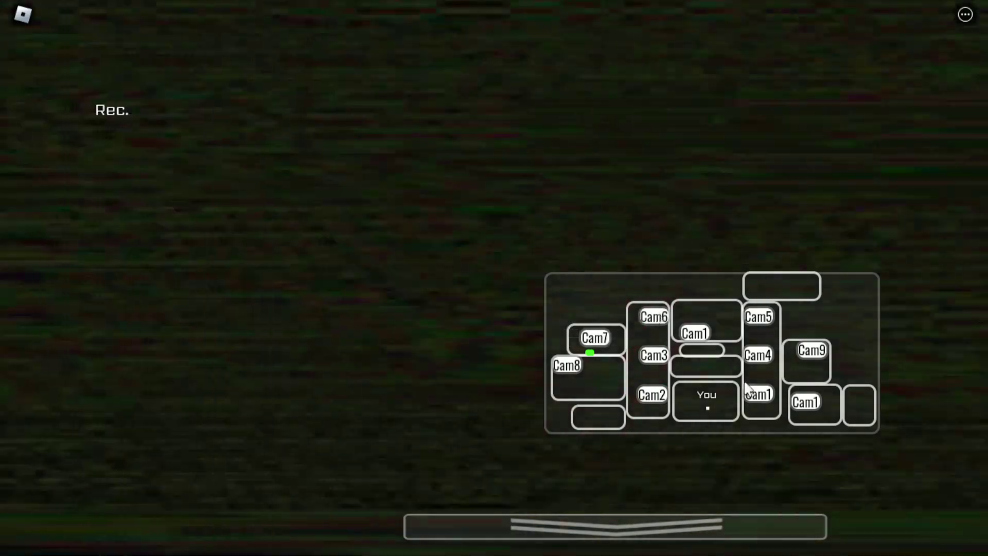
# Step: View the Cam7 feed, flash the right light, then check Cam5, Cam3 and Cam1
pyautogui.click(602, 347)
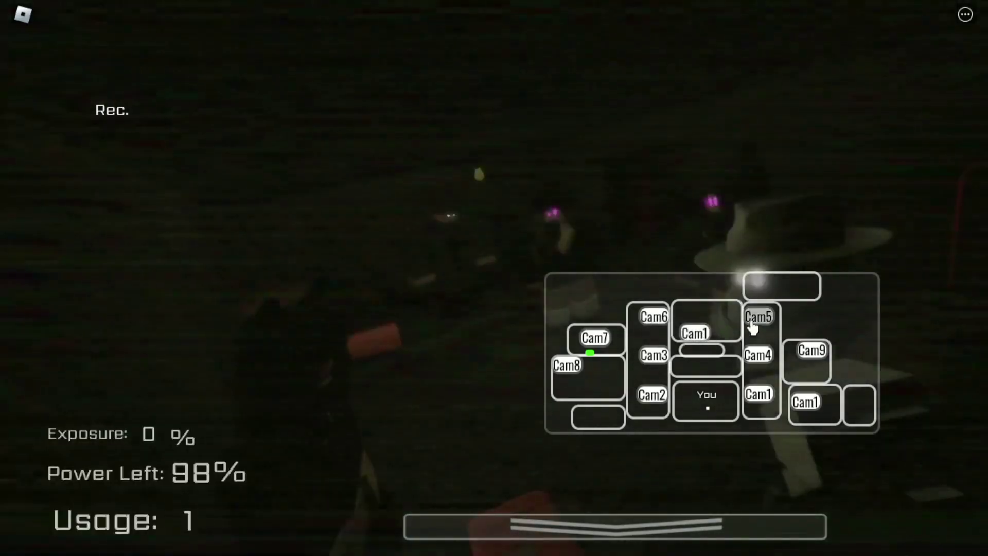
pyautogui.click(633, 343)
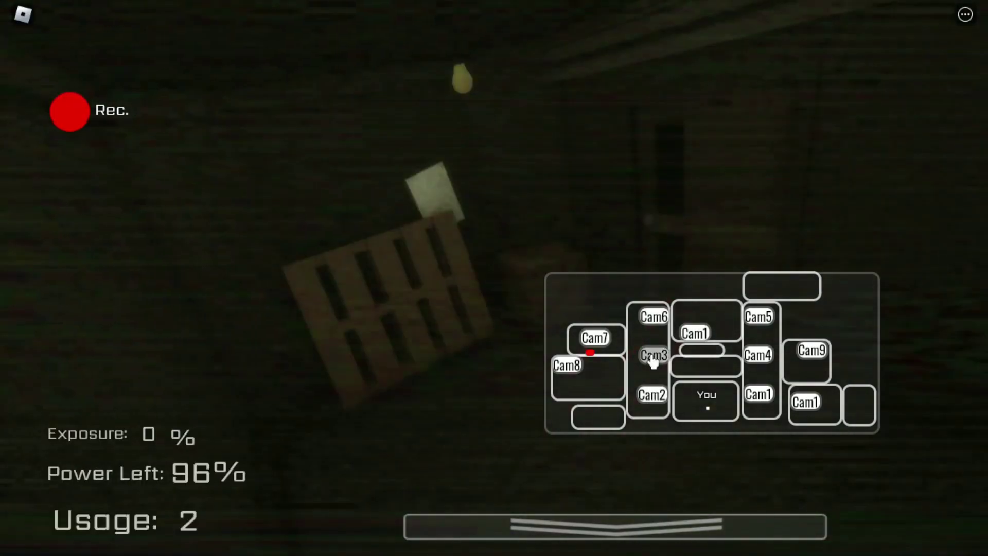
pyautogui.click(760, 317)
pyautogui.click(758, 355)
pyautogui.click(758, 395)
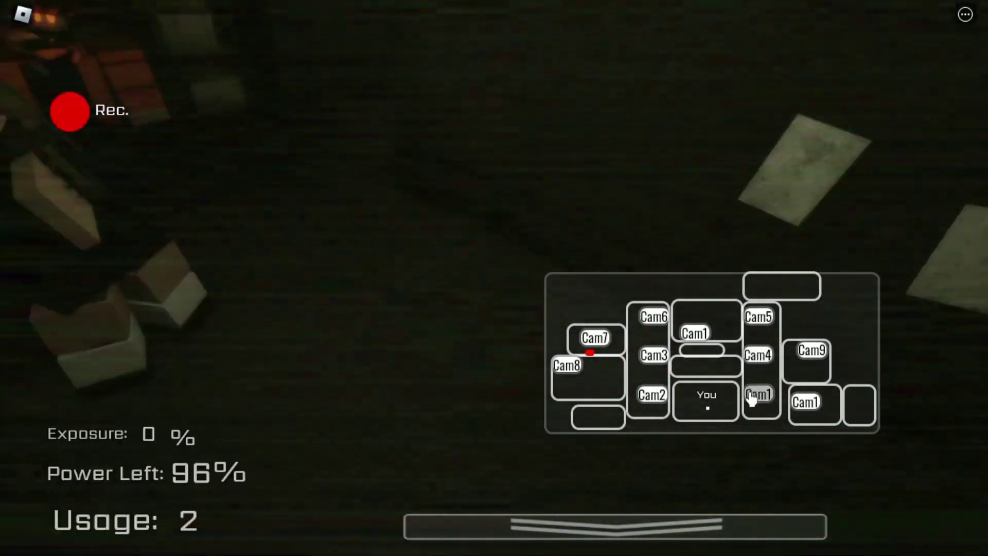
# Step: Toggle the camera-side light, turn off the centre light, and flash the right and left lights
pyautogui.click(289, 241)
pyautogui.click(757, 321)
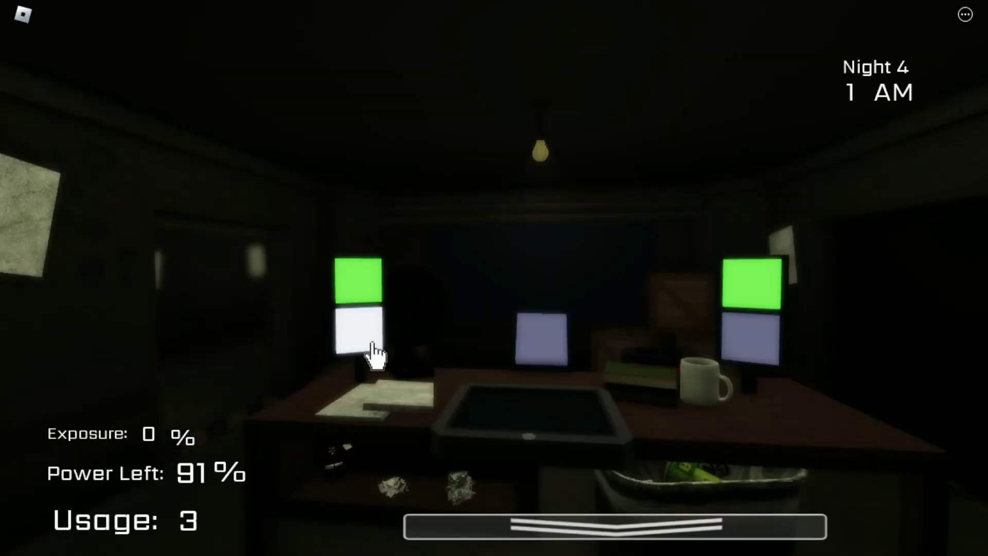
pyautogui.click(498, 357)
pyautogui.click(655, 360)
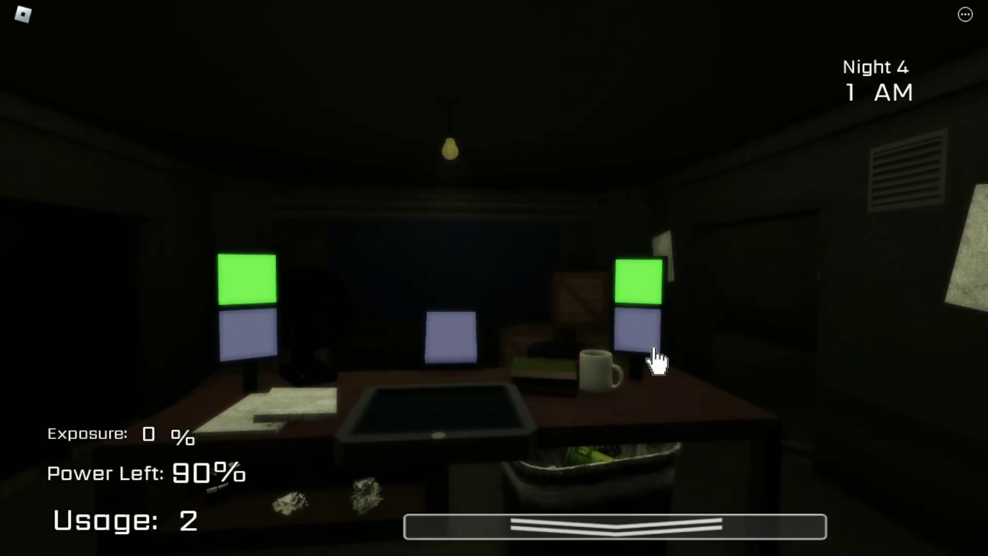
pyautogui.click(370, 348)
pyautogui.click(653, 353)
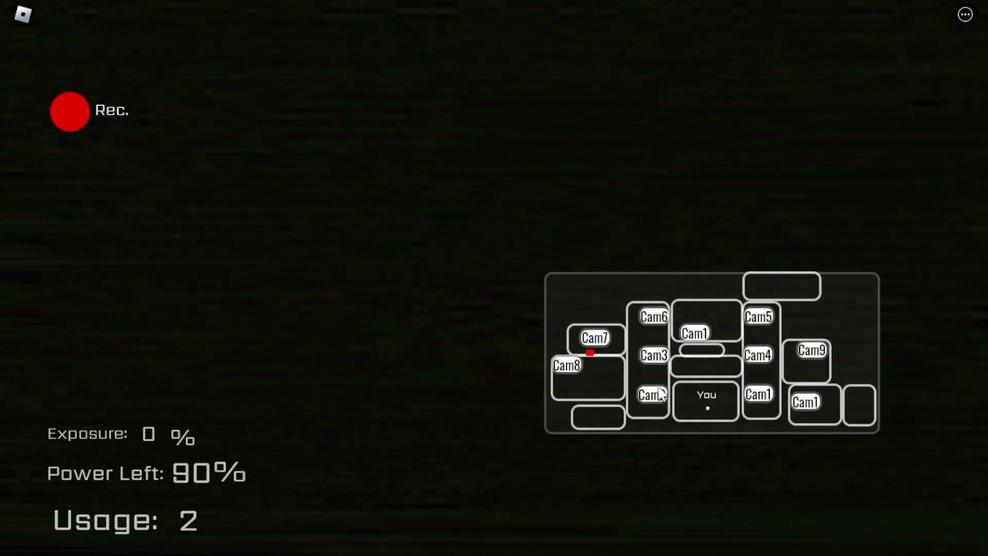
# Step: Flip through four camera feeds, then return to the office
pyautogui.click(659, 395)
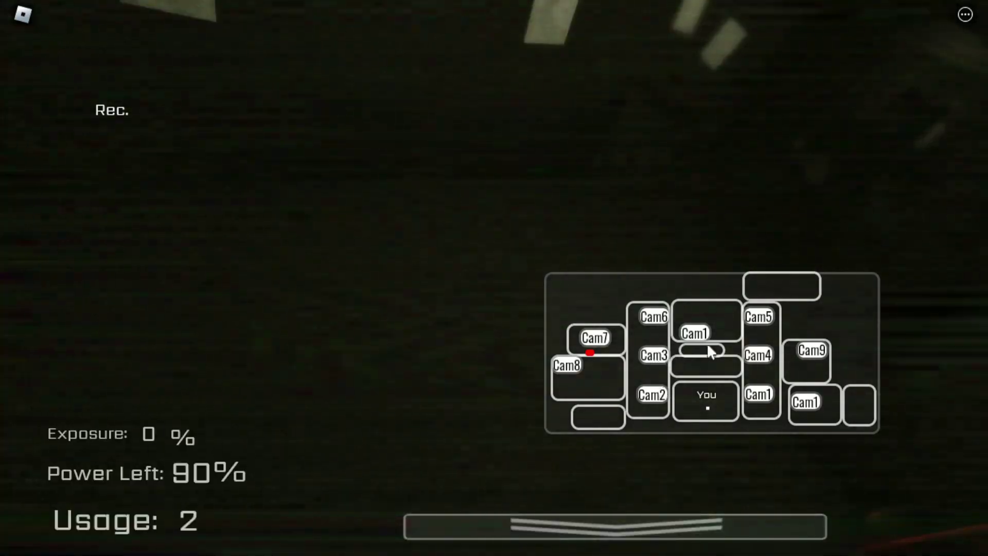
pyautogui.click(714, 342)
pyautogui.click(755, 358)
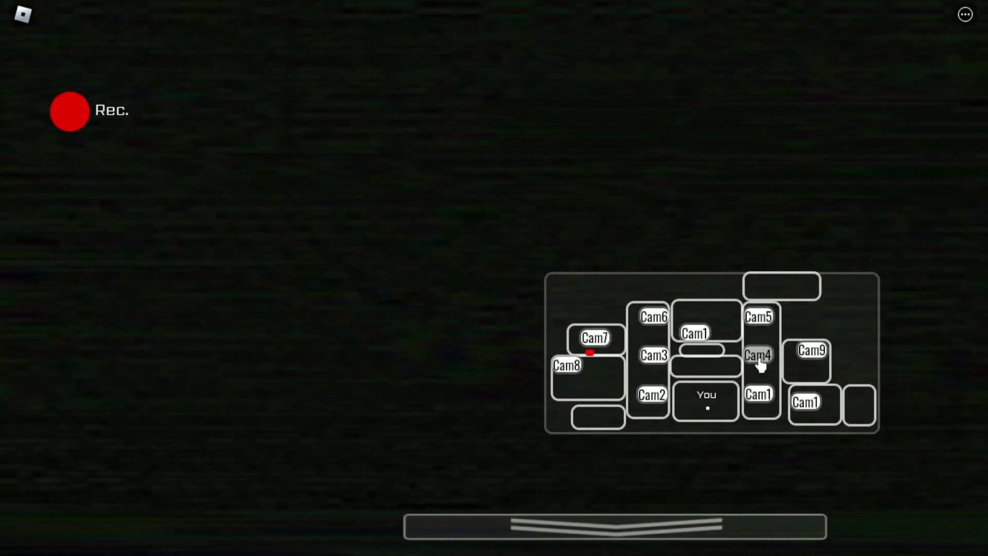
pyautogui.click(763, 395)
pyautogui.click(759, 321)
# Step: Check the Cam6 and pallet room feeds, then flash the centre light
pyautogui.press('space')
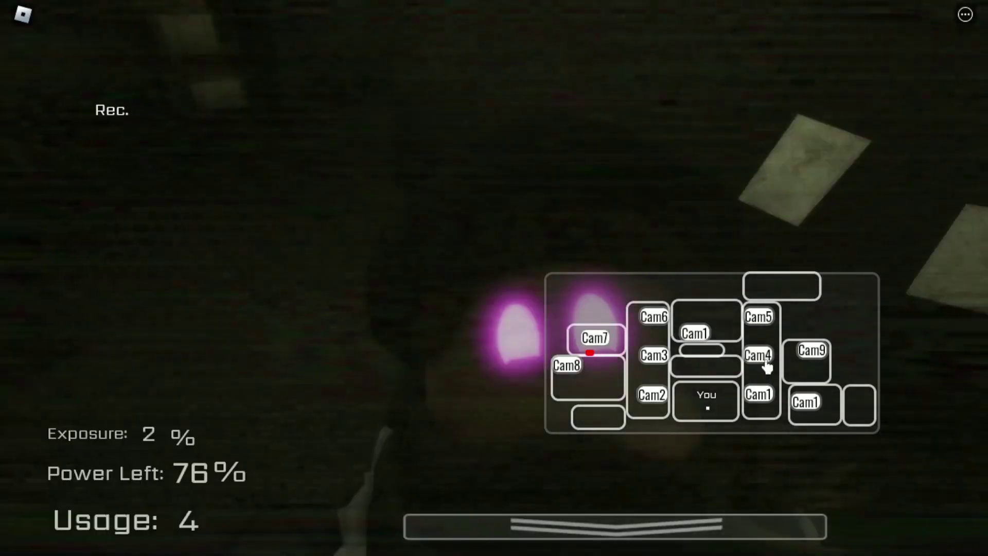
pyautogui.click(759, 395)
pyautogui.click(656, 316)
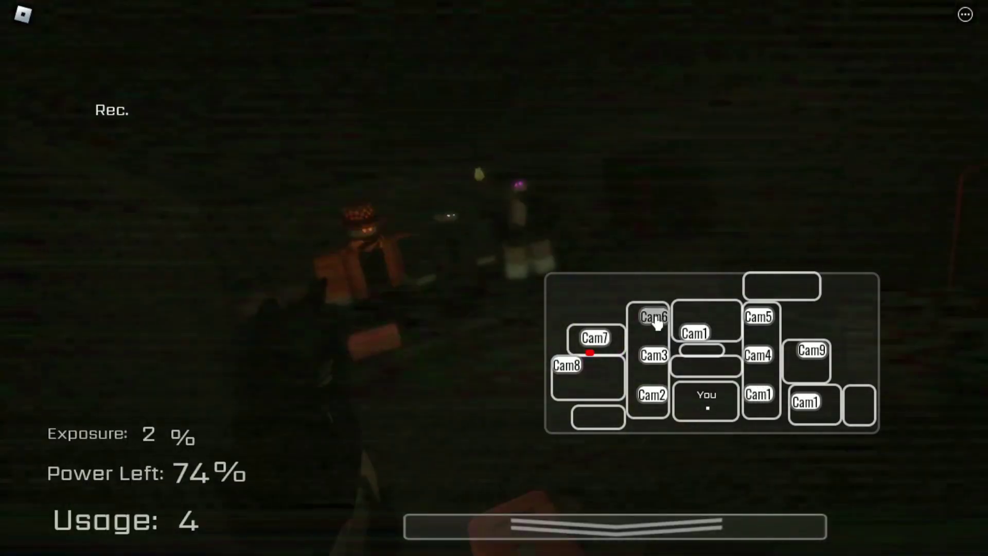
pyautogui.click(653, 397)
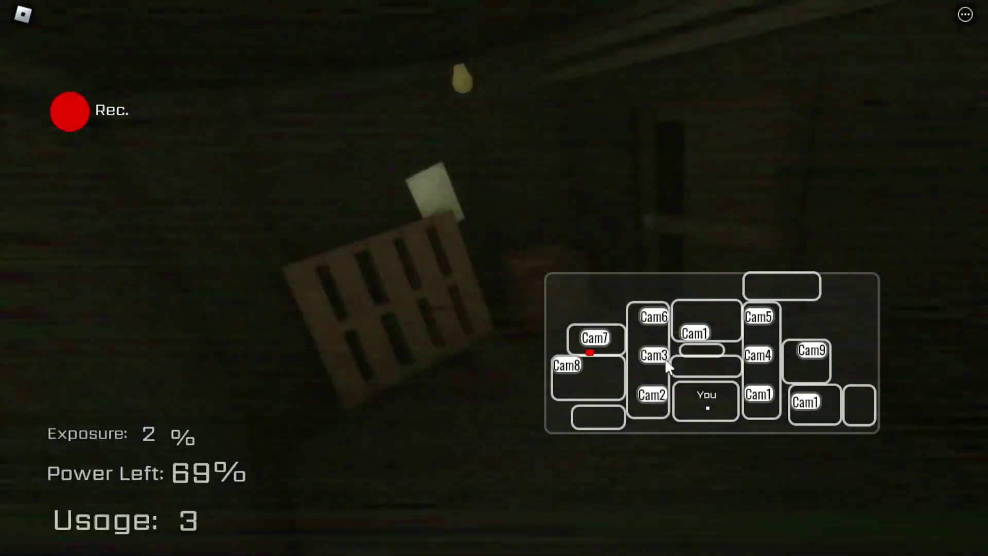
pyautogui.click(656, 331)
pyautogui.press('space')
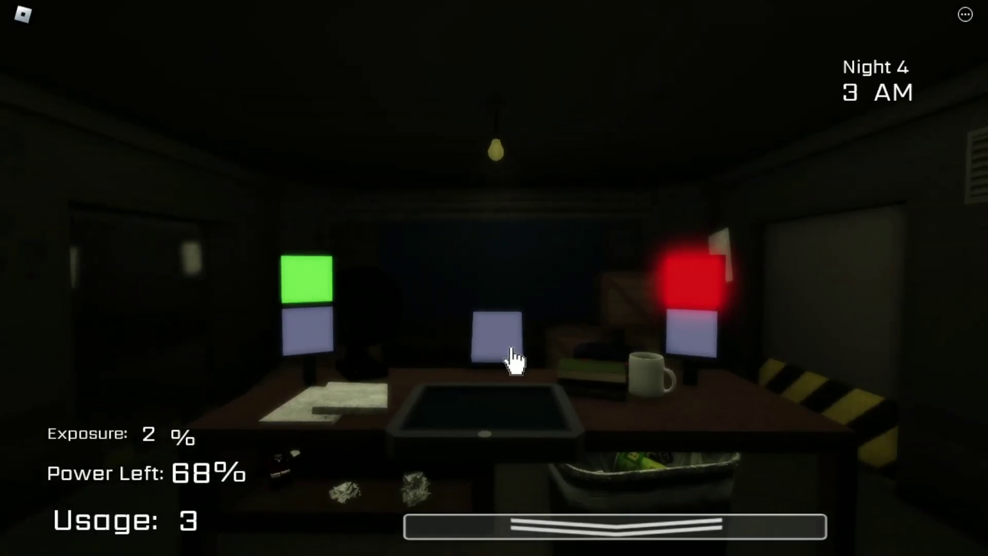
pyautogui.click(506, 352)
# Step: Switch off the camera-side light and turn on the left and centre lights
pyautogui.press('space')
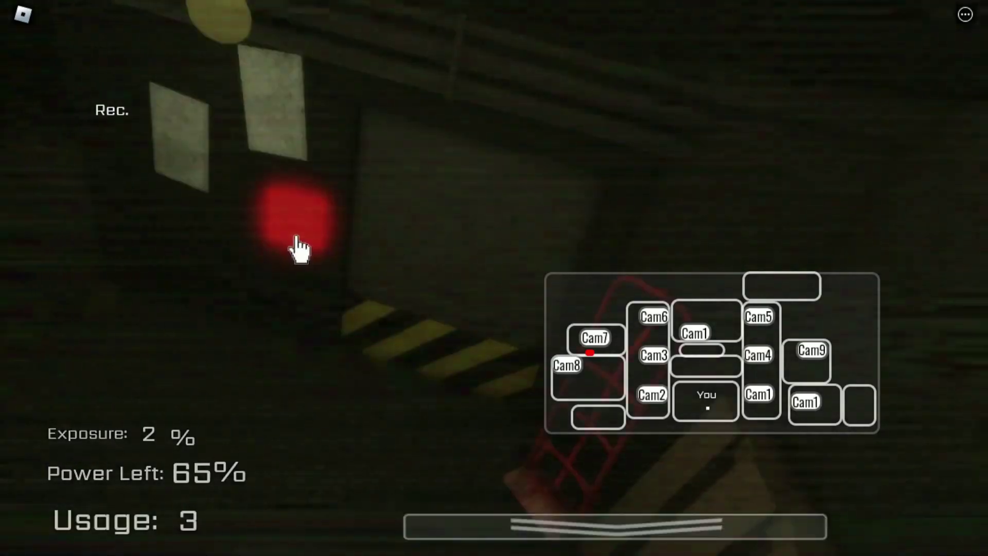
pyautogui.click(298, 244)
pyautogui.press('space')
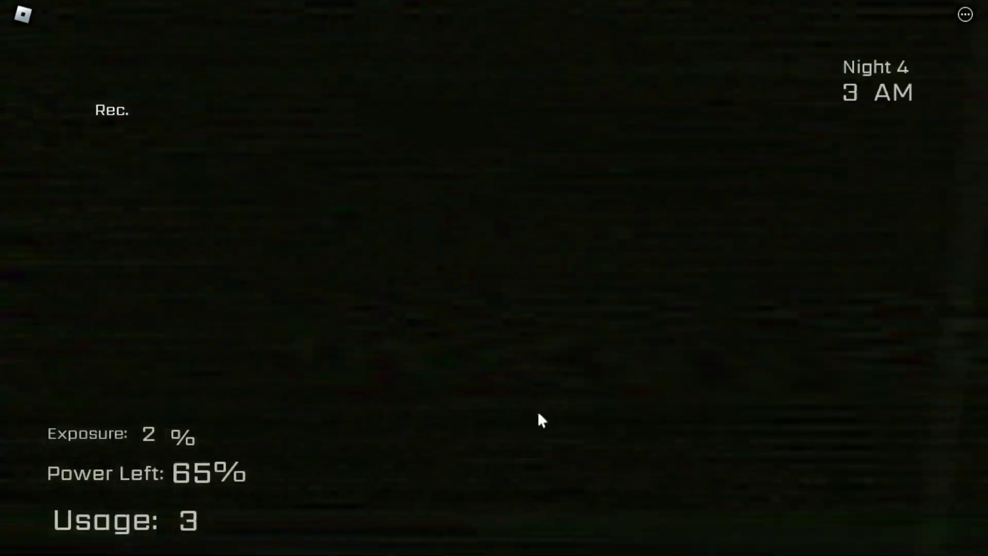
pyautogui.click(370, 351)
pyautogui.click(494, 358)
pyautogui.press('space')
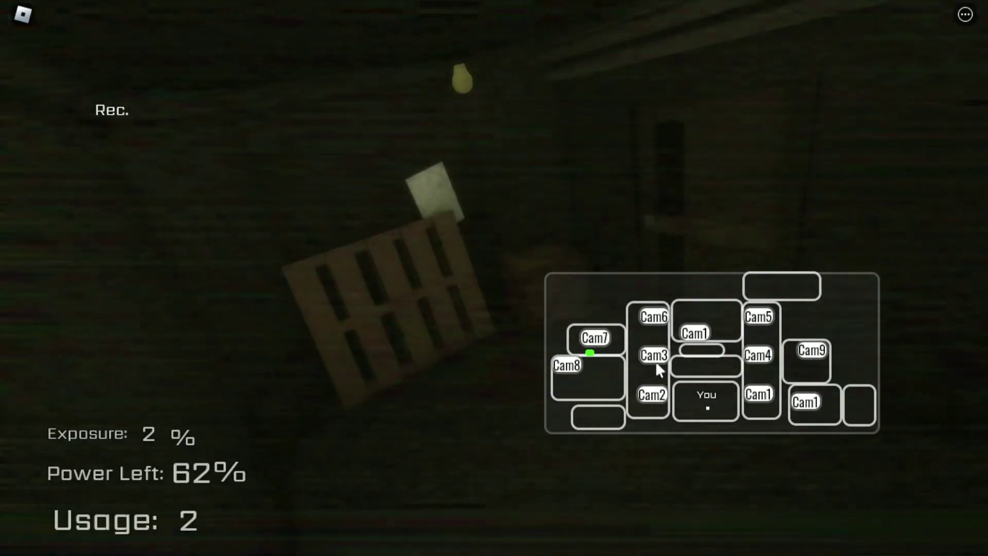
pyautogui.press('space')
# Step: Flash the left light, then turn on the centre and lower right lights between camera checks
pyautogui.click(371, 351)
pyautogui.click(510, 360)
pyautogui.press('space')
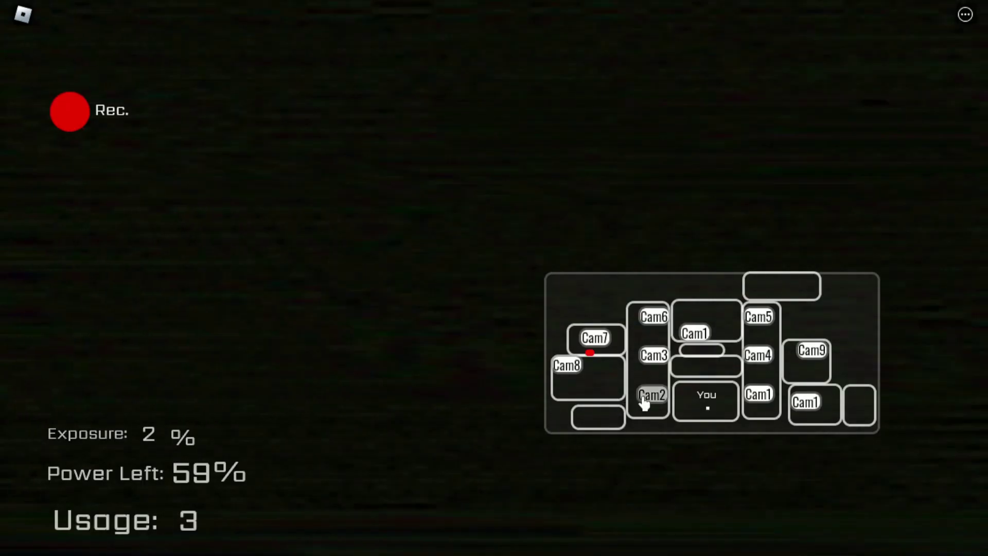
pyautogui.press('space')
pyautogui.press('space')
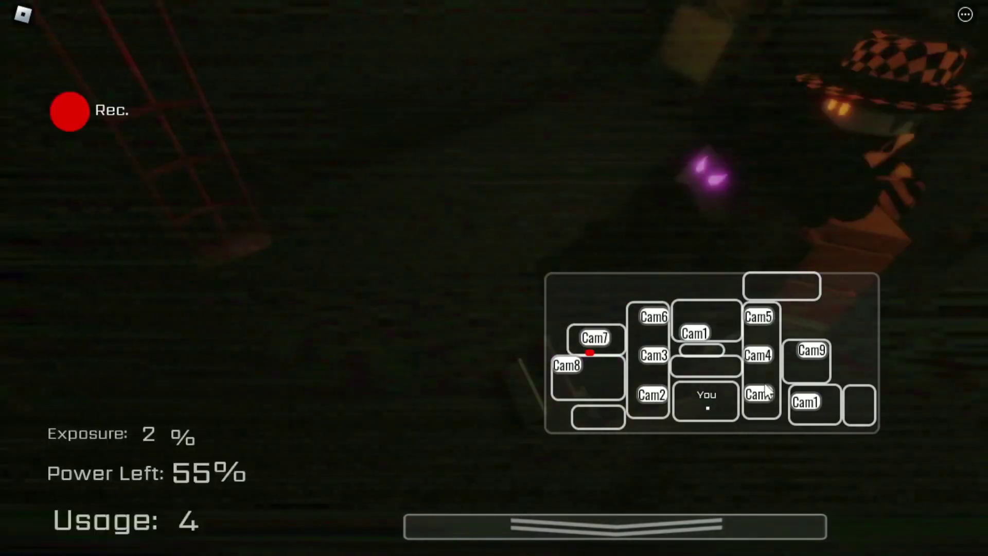
pyautogui.press('space')
pyautogui.click(647, 353)
pyautogui.press('space')
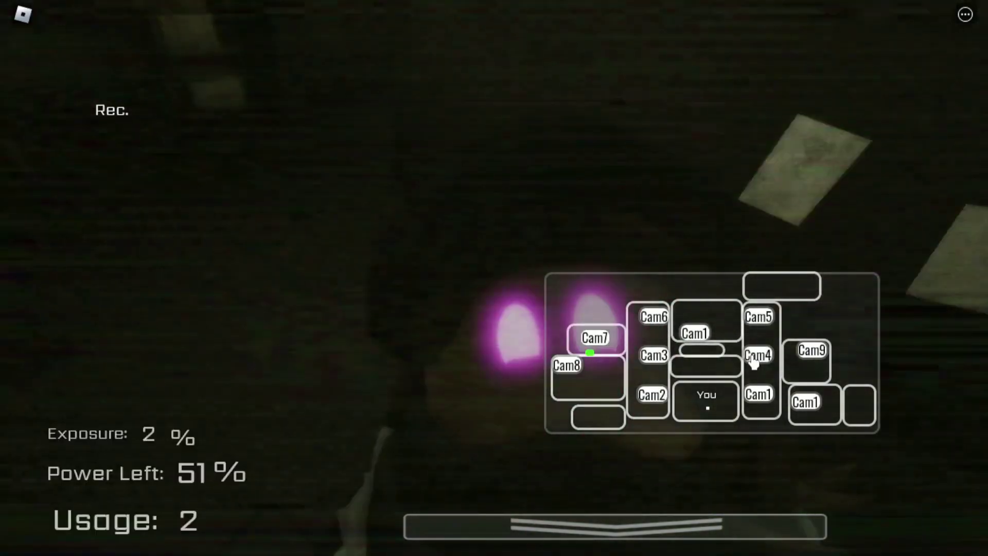
# Step: Check the Cam2 and Cam6 feeds and flash a desk light until 6 AM
pyautogui.click(753, 355)
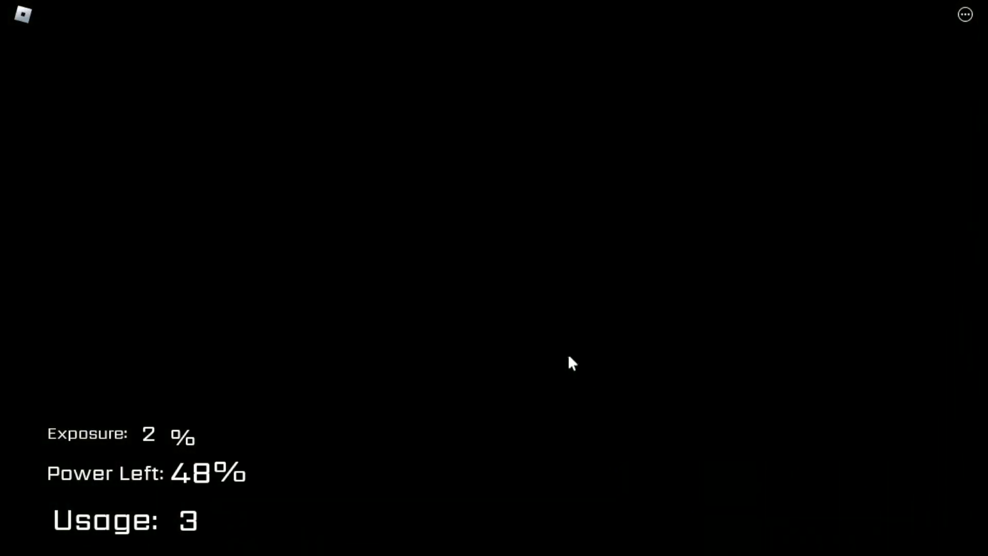
pyautogui.click(655, 405)
pyautogui.click(647, 321)
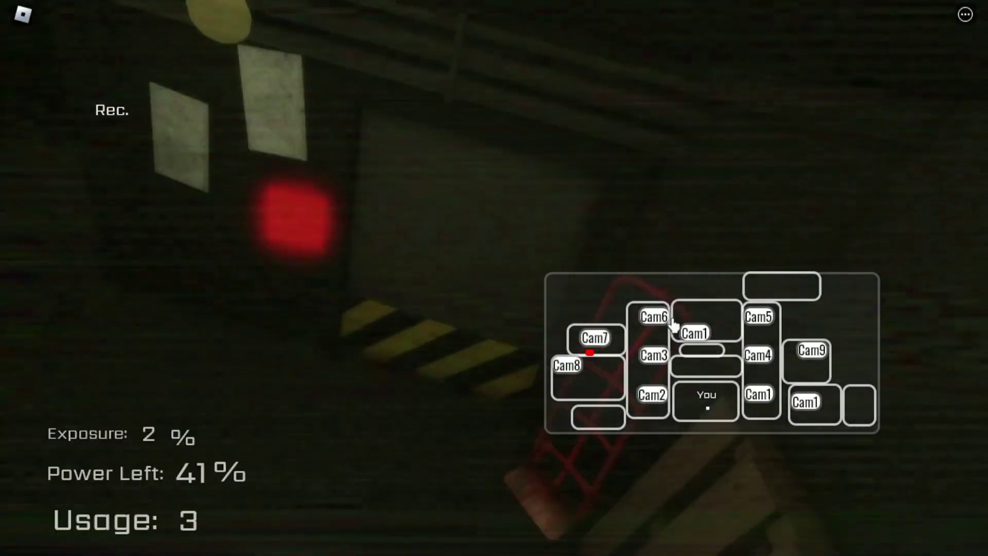
pyautogui.click(649, 351)
pyautogui.click(510, 365)
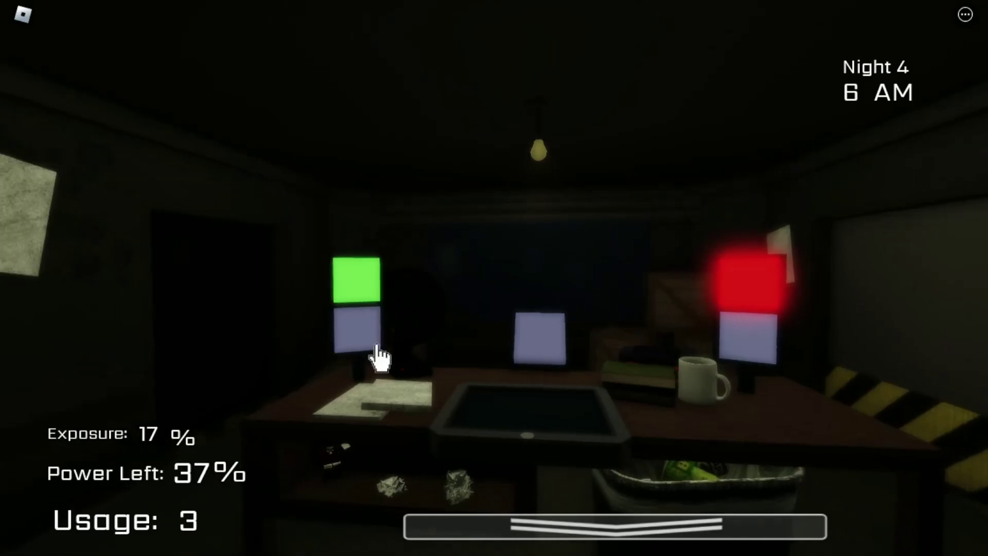
pyautogui.click(371, 337)
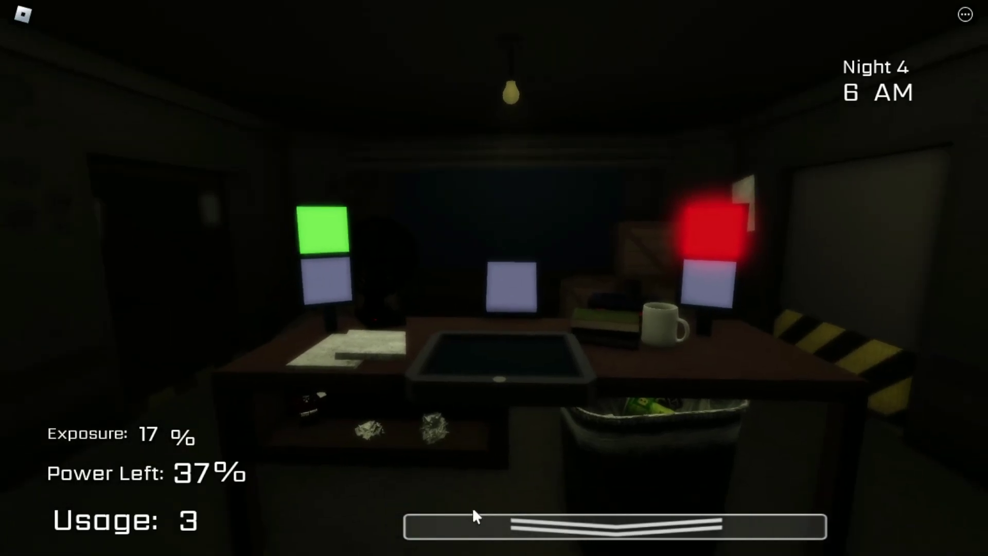
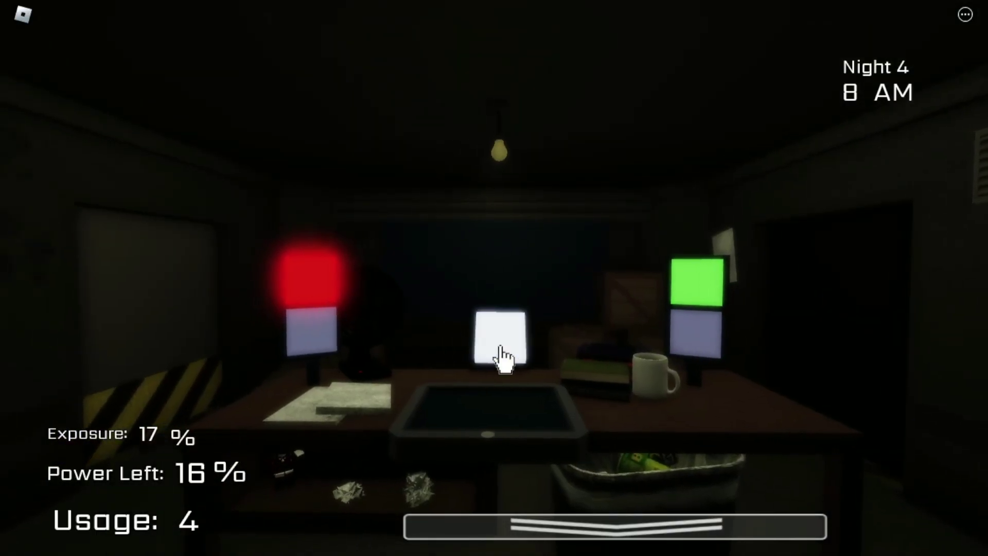
# Step: Check the security cameras twice, switching rooms and finally viewing Cam3
pyautogui.click(500, 357)
pyautogui.click(756, 397)
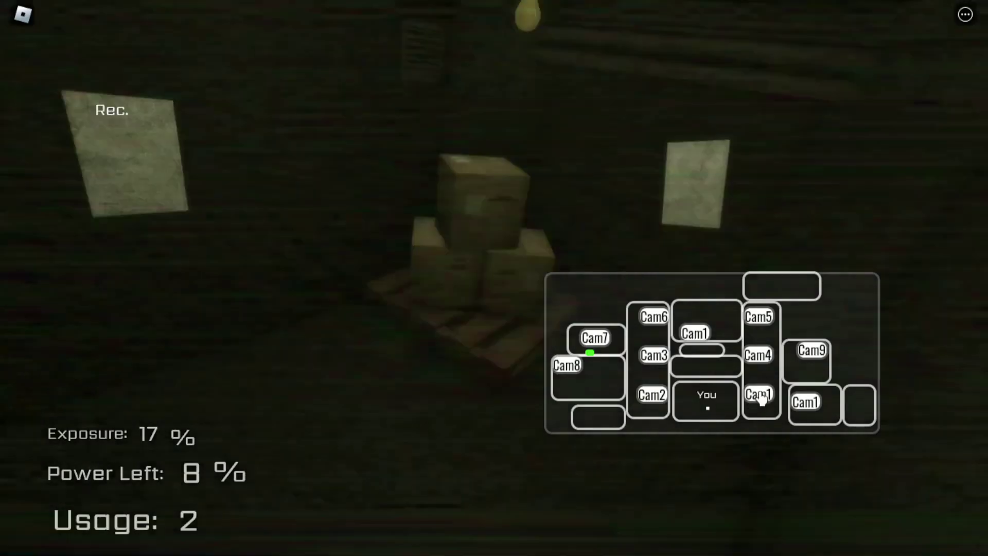
pyautogui.click(653, 318)
pyautogui.click(654, 355)
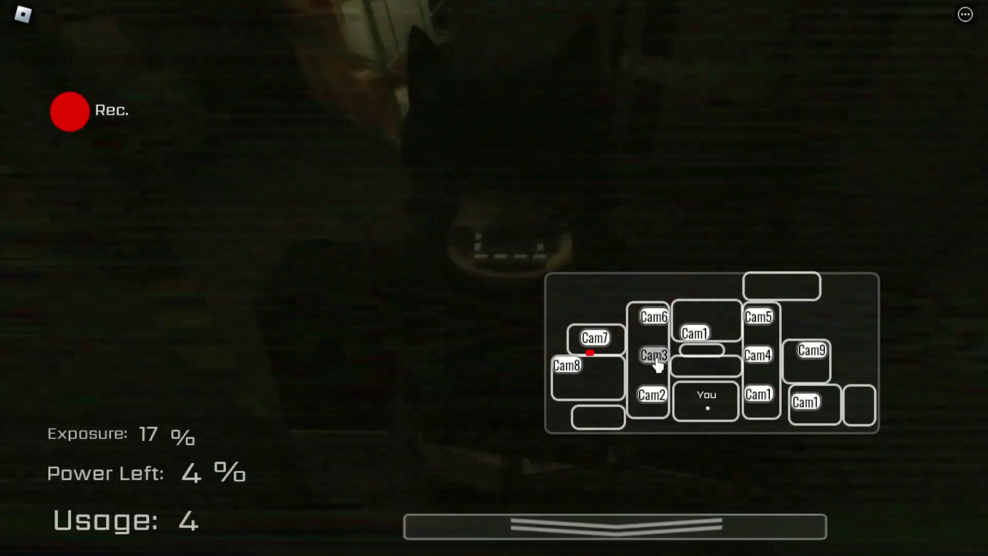